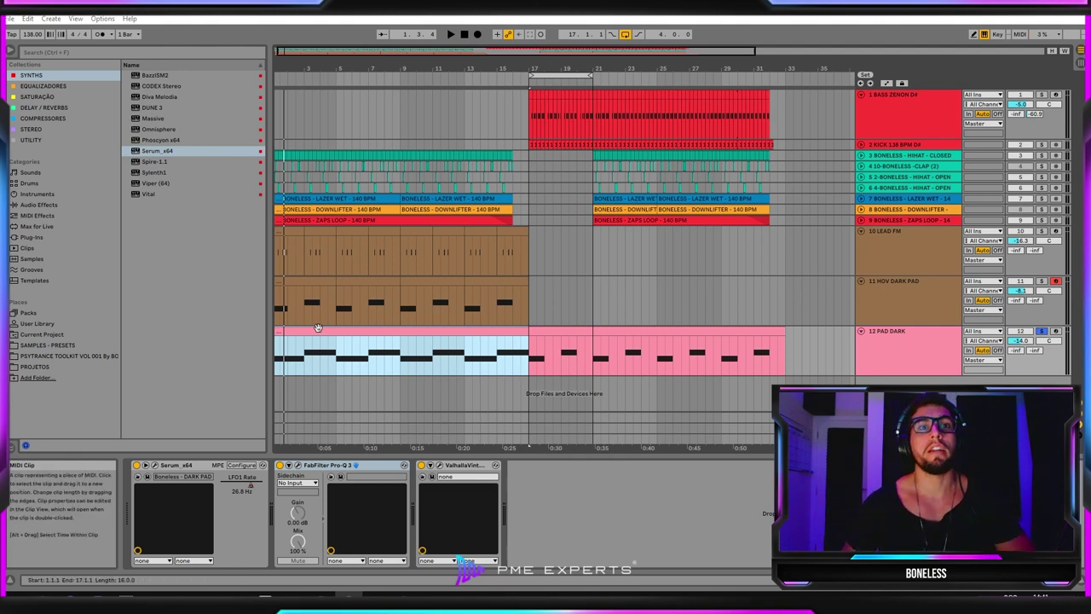
Step: Listen to the soloed PAD DARK track in the arrangement
scroll(335, 70, down, 2)
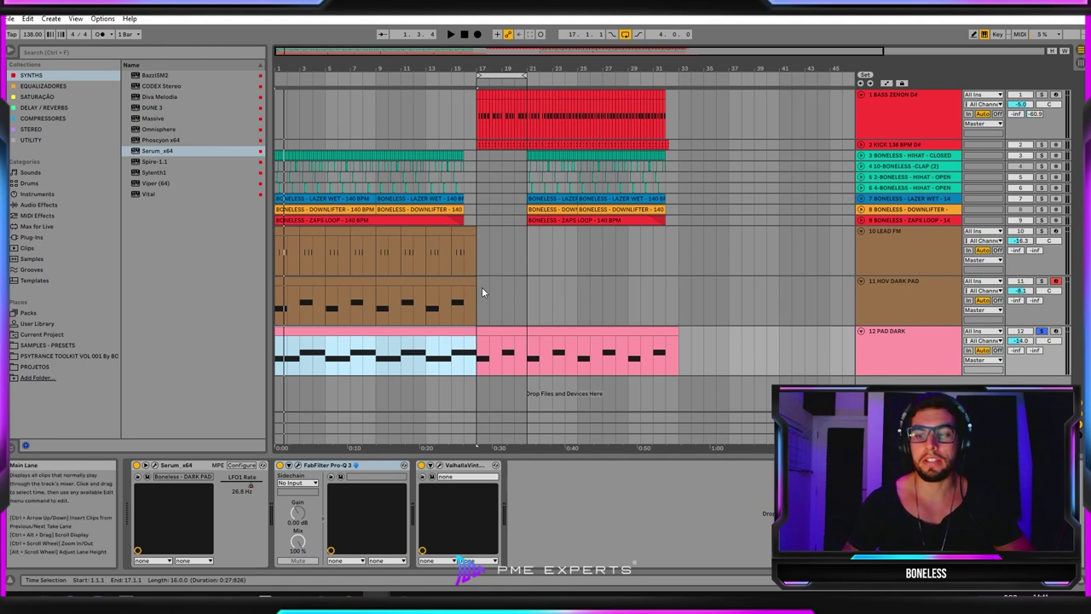
key(space)
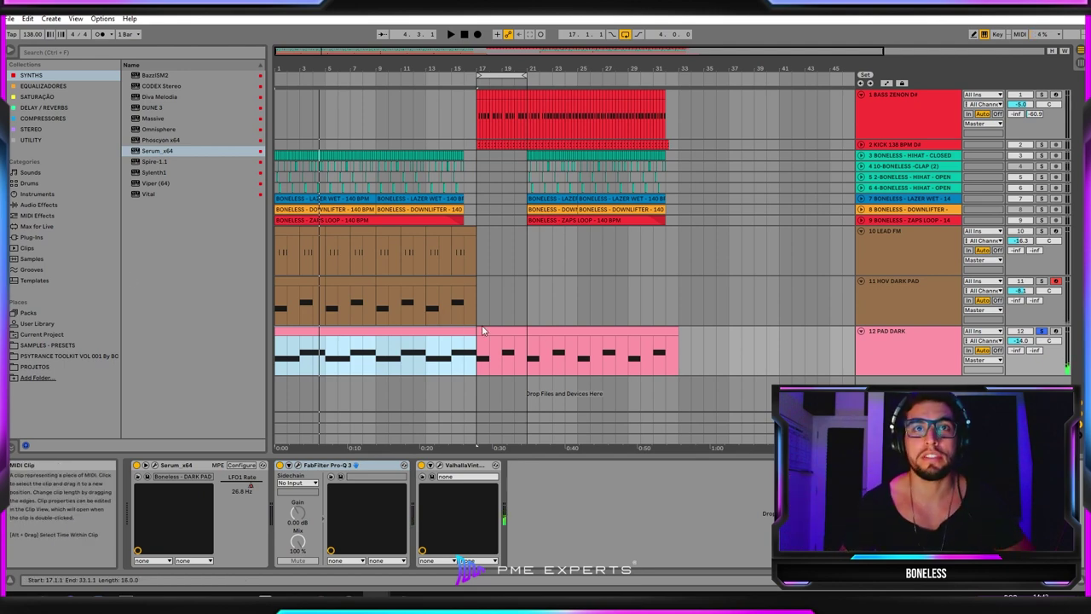
Step: Solo the HOV DARK PAD track and play it from the start of its first clip
click(929, 289)
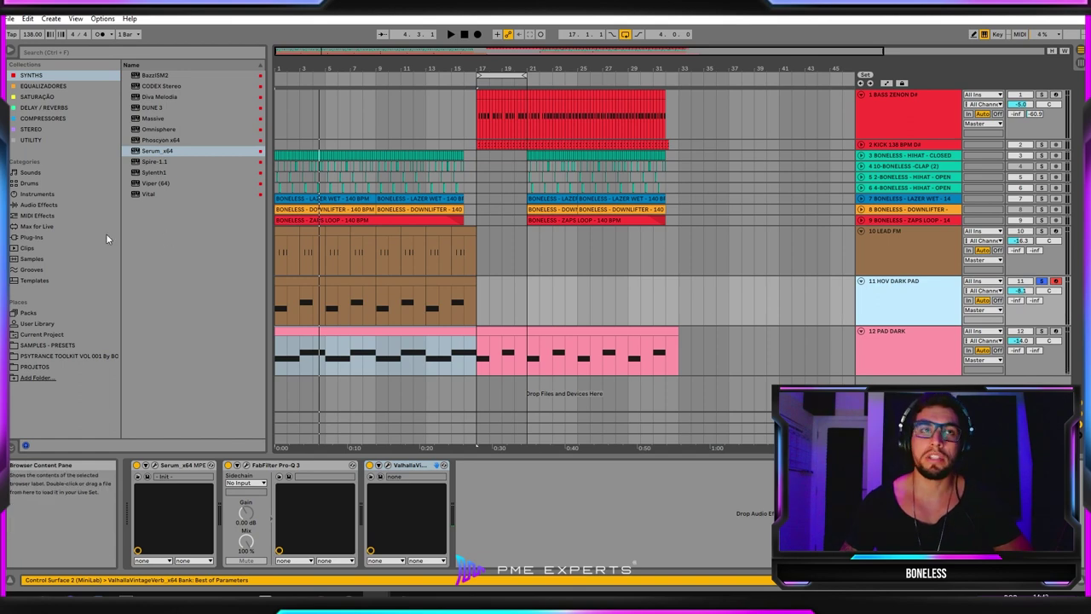
drag(308, 68, 307, 100)
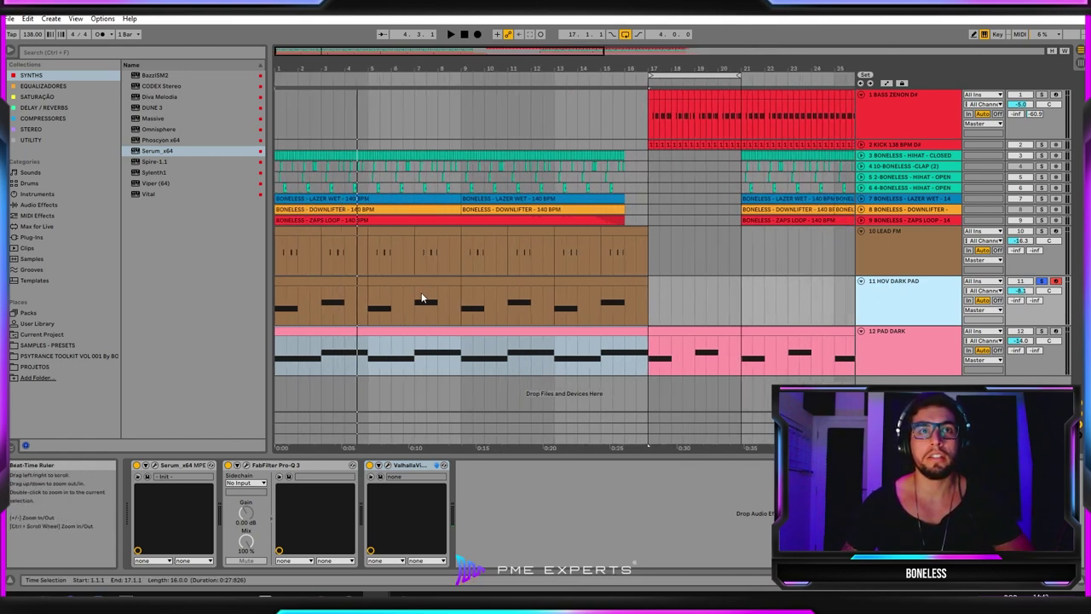
click(397, 280)
click(344, 281)
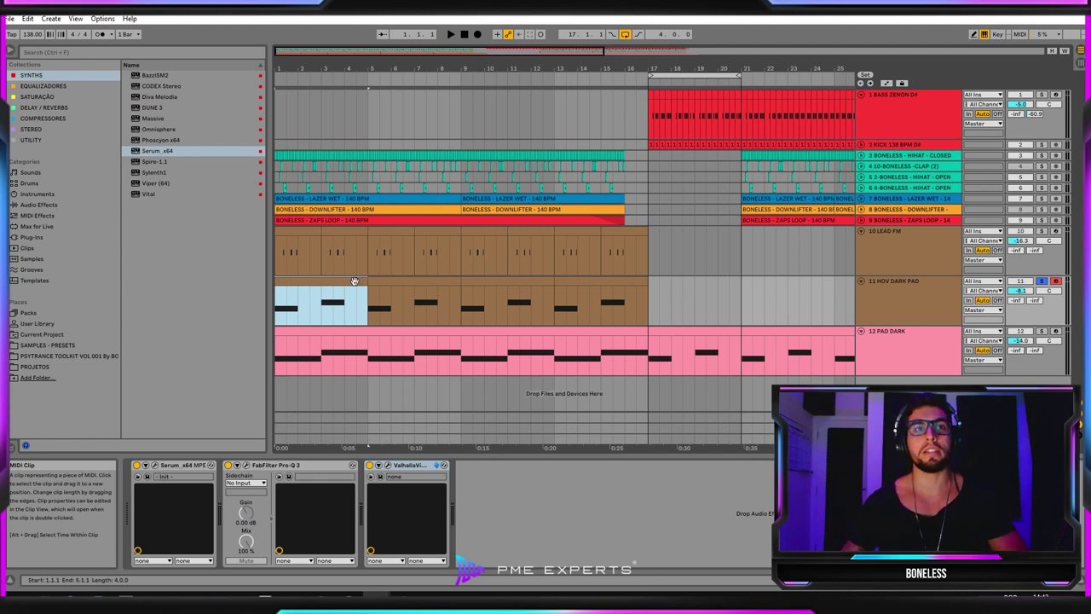
drag(311, 71, 330, 97)
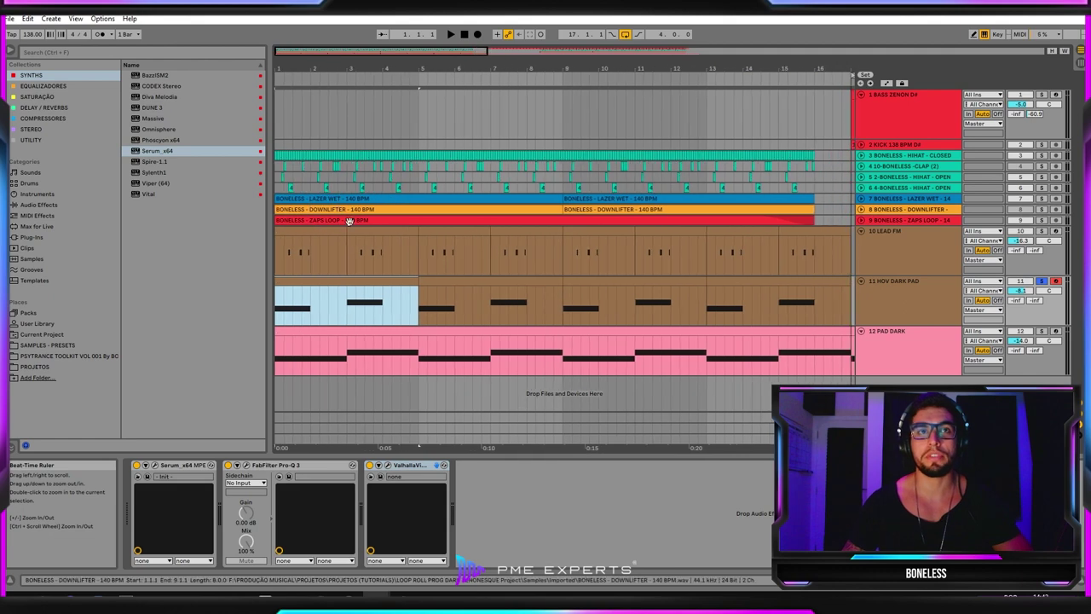
key(space)
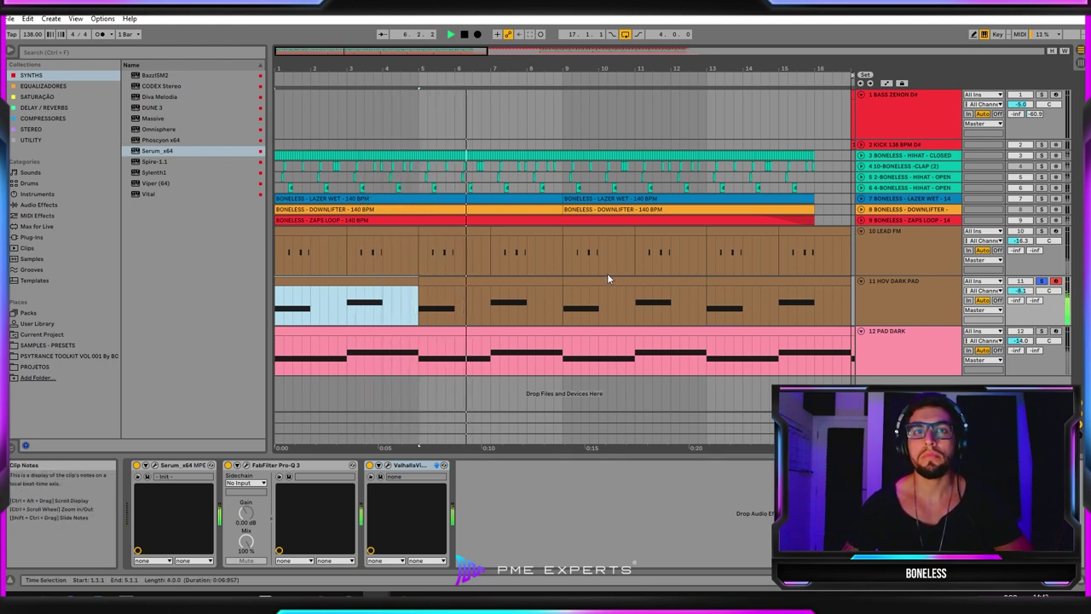
drag(514, 66, 402, 67)
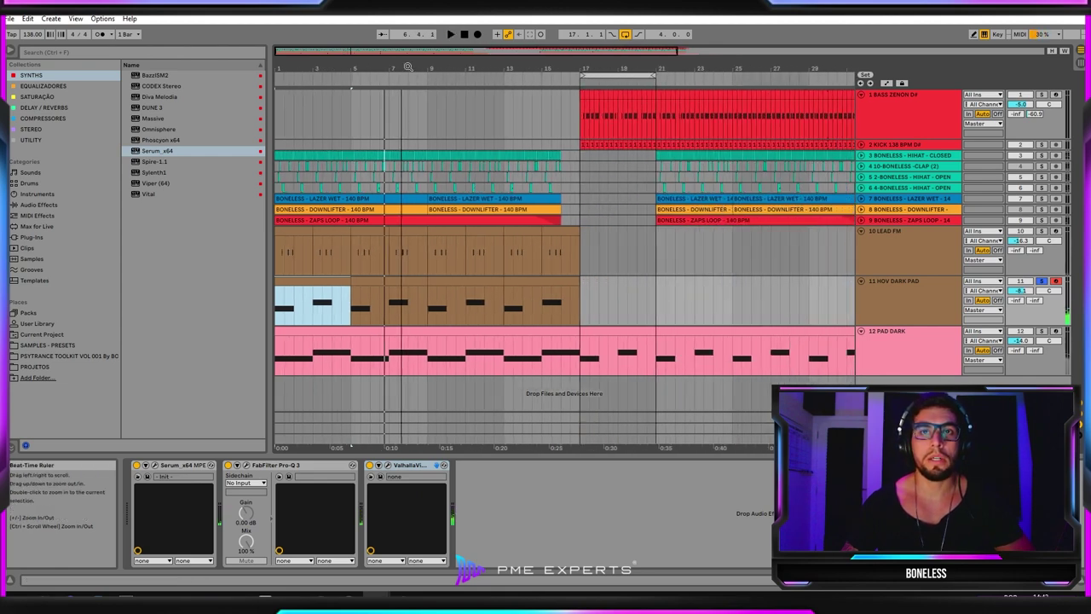
Step: Unsolo the HOV DARK PAD track and play the full arrangement from the start of its first clip
click(1044, 283)
click(1045, 283)
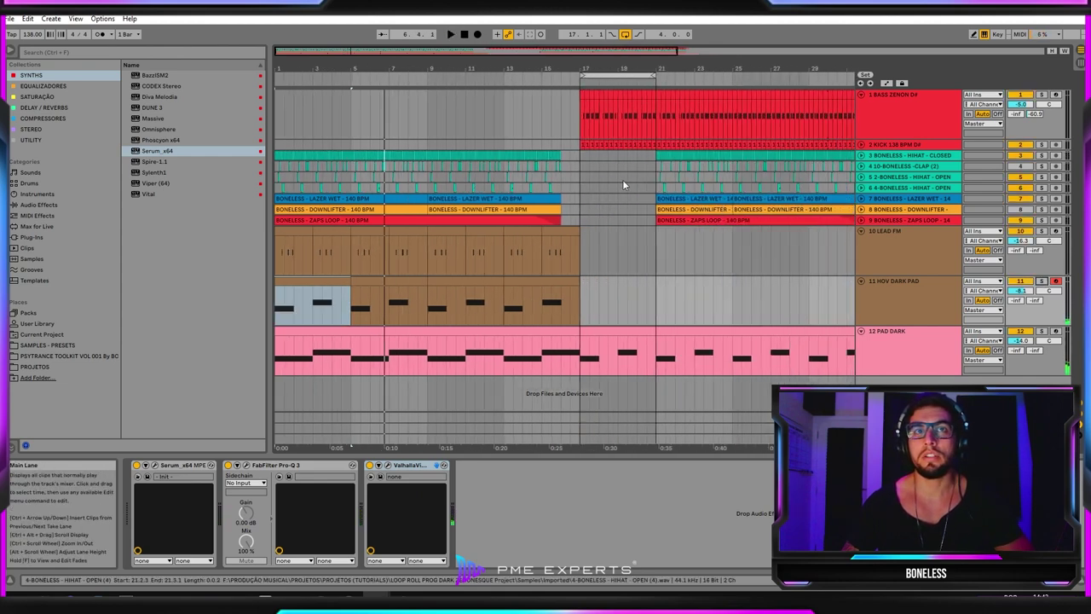
drag(310, 69, 310, 89)
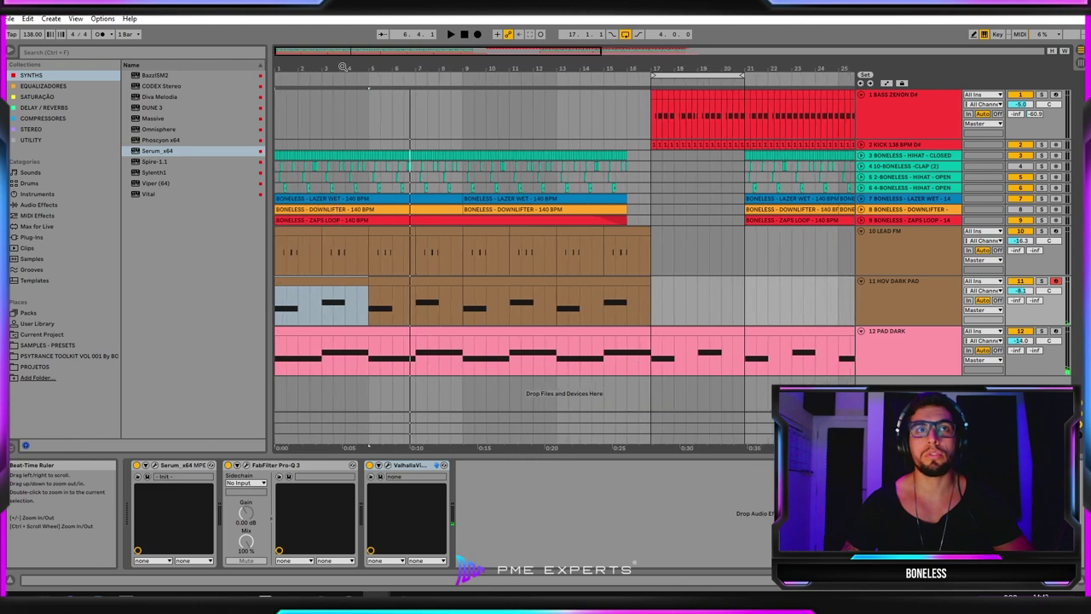
click(900, 285)
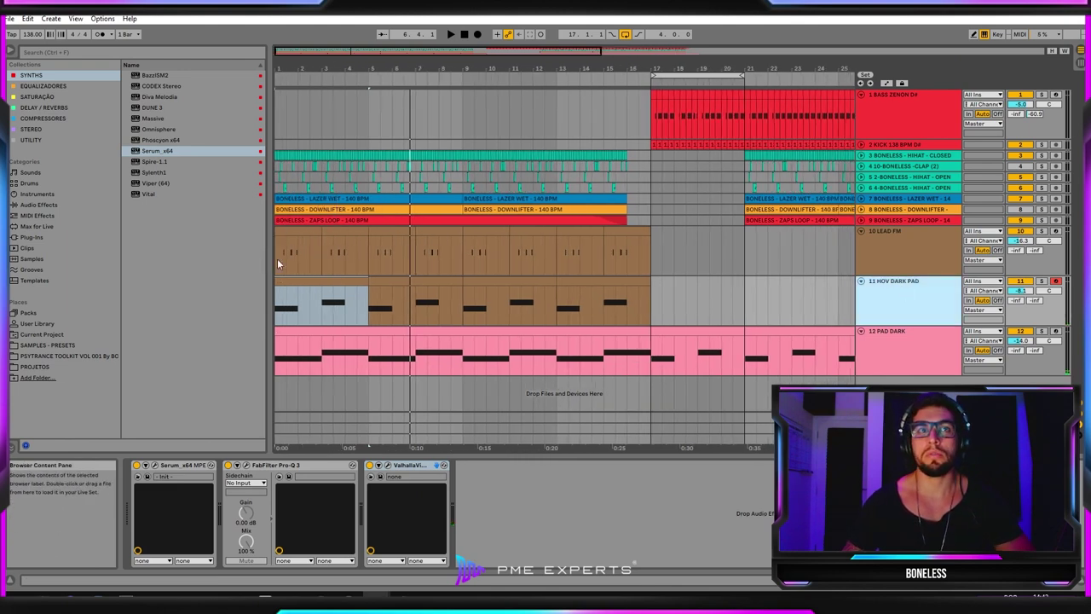
click(327, 282)
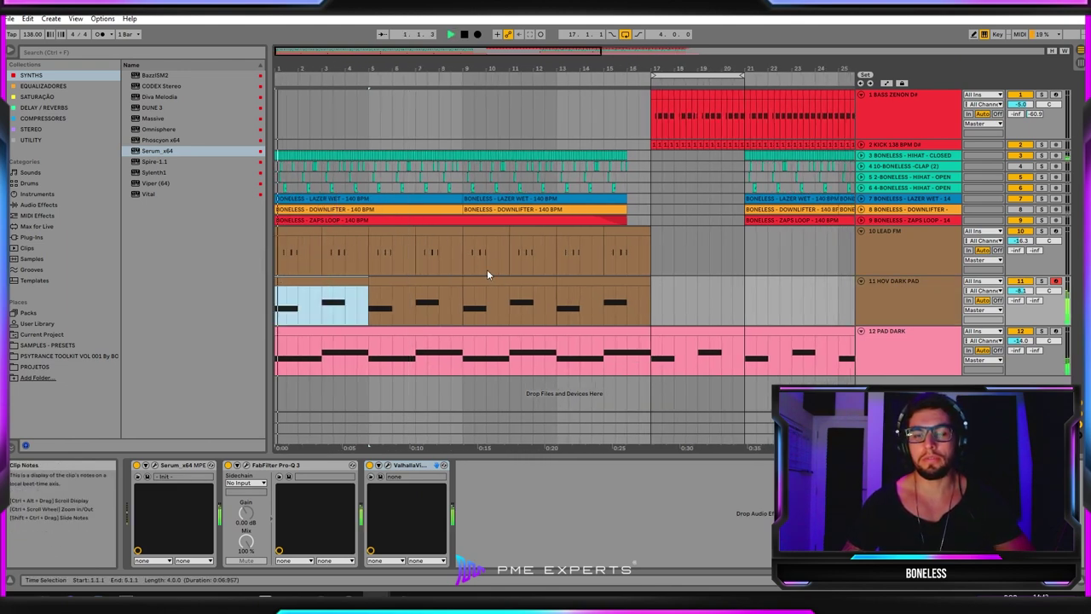
key(space)
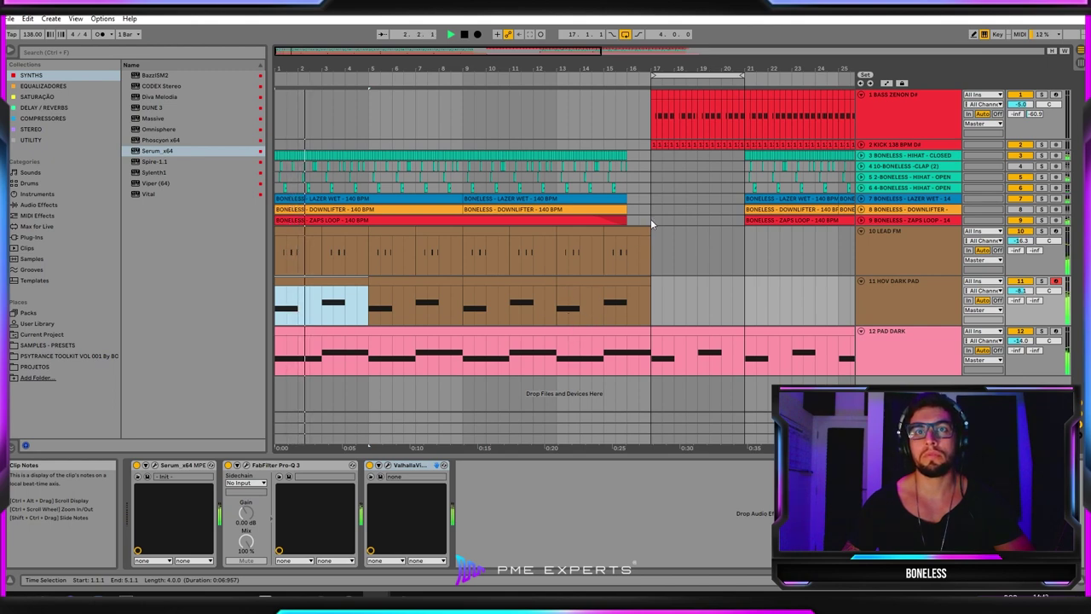
Step: Lower the HOV DARK PAD track volume to -9.6 and play the arrangement across the transition into bar 17
drag(1021, 293, 1021, 304)
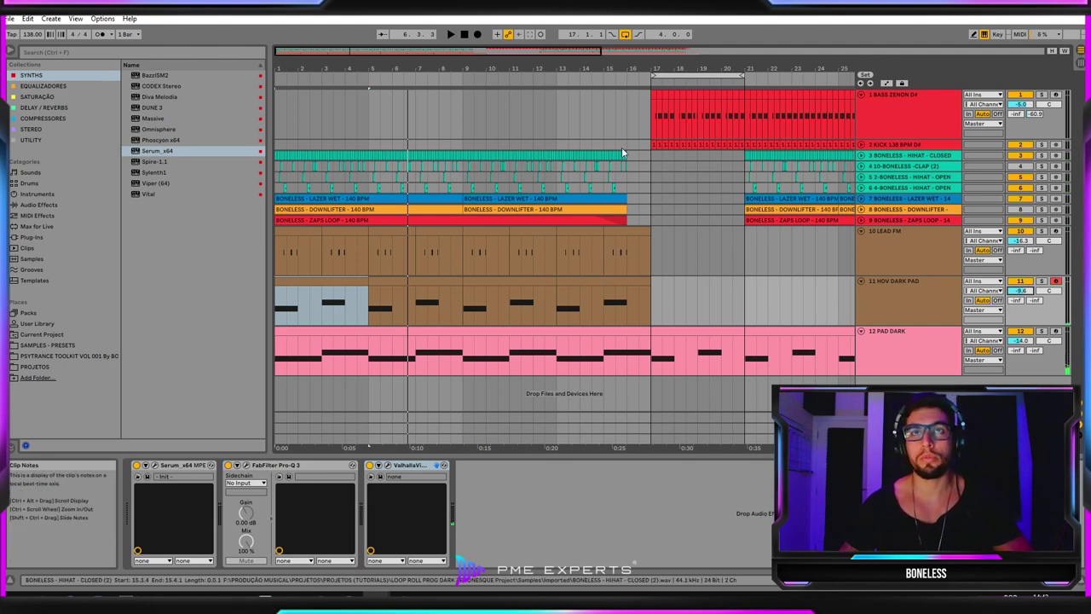
click(622, 83)
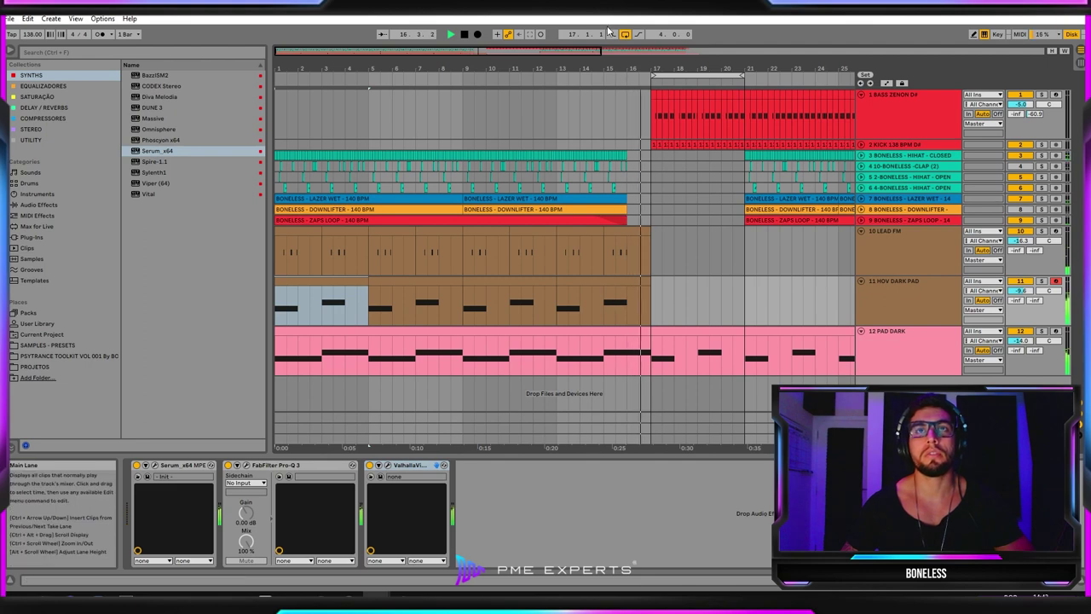
click(707, 99)
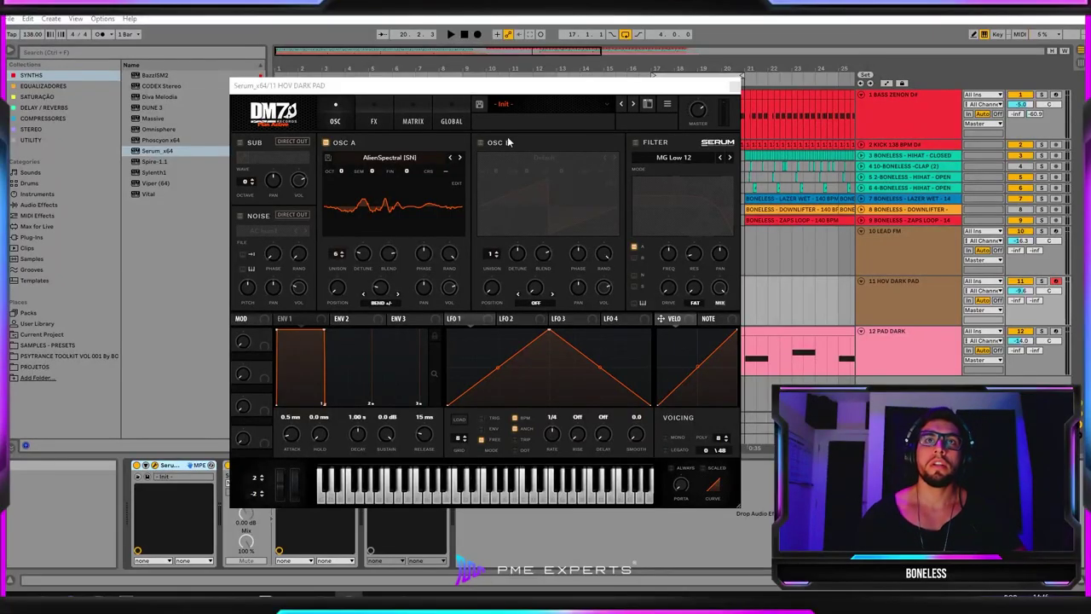
Step: Initialize the Serum preset on the HOV DARK PAD track and reposition the synth window over the arrangement
click(668, 106)
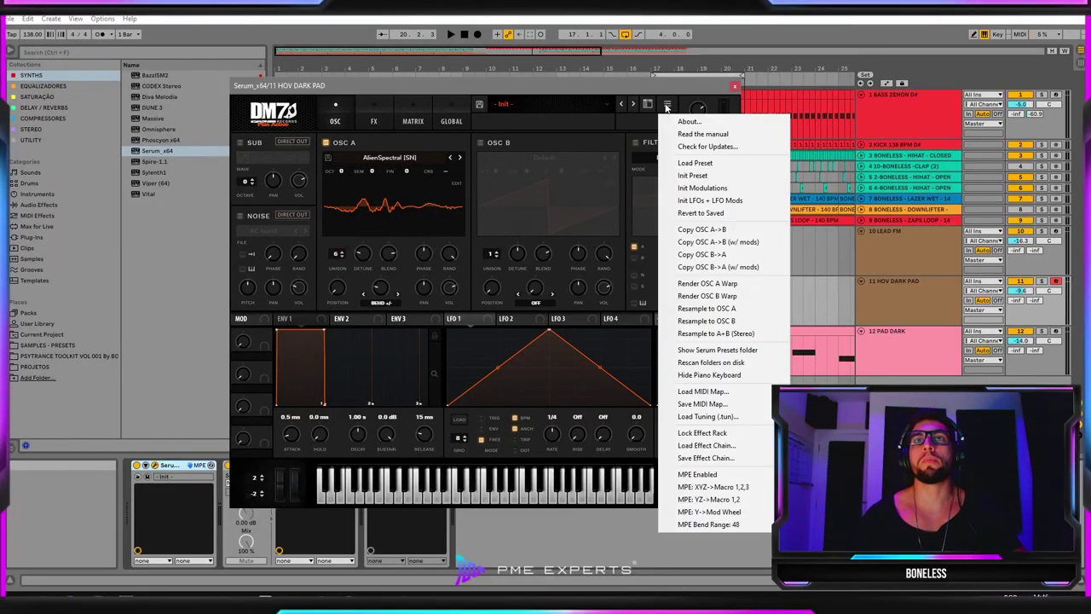
click(722, 176)
drag(398, 89, 240, 129)
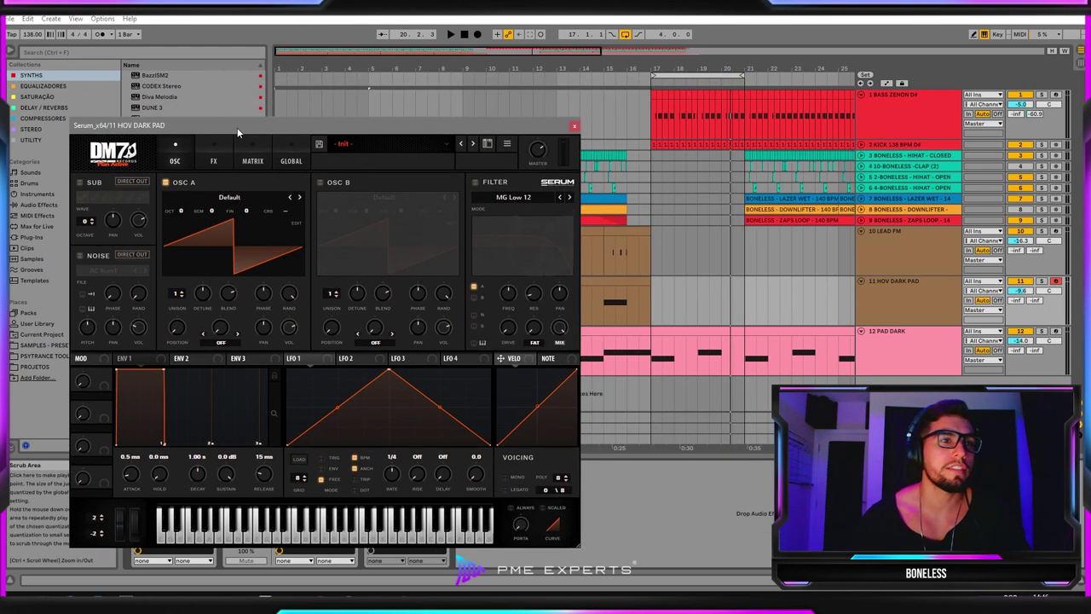
drag(343, 129, 467, 131)
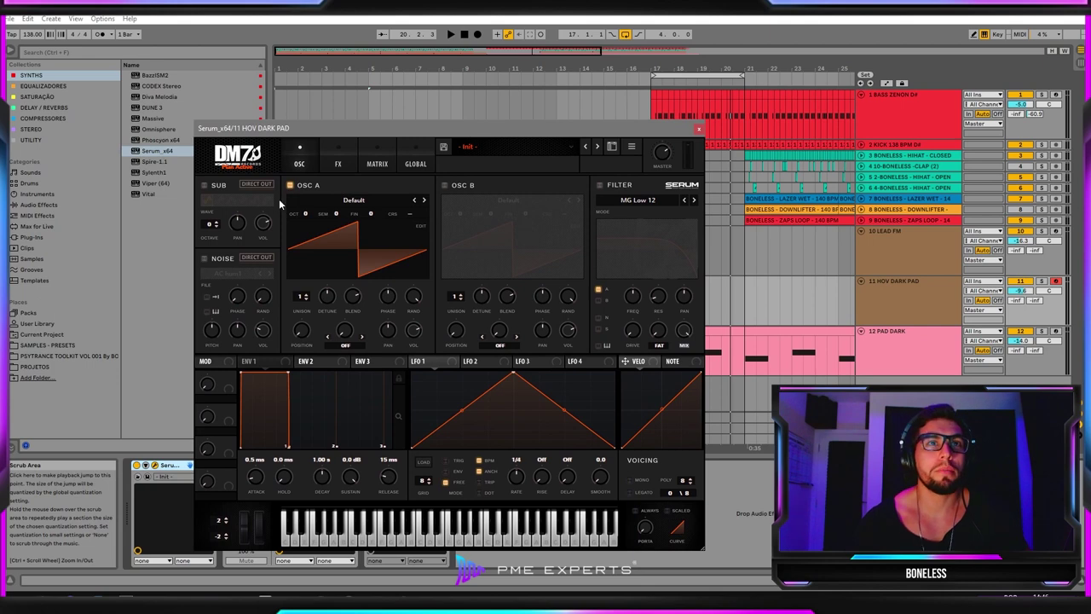
Step: Load the AlienSpectral [SN] wavetable from the Spectral category into oscillator A
click(327, 200)
mouse_move(341, 238)
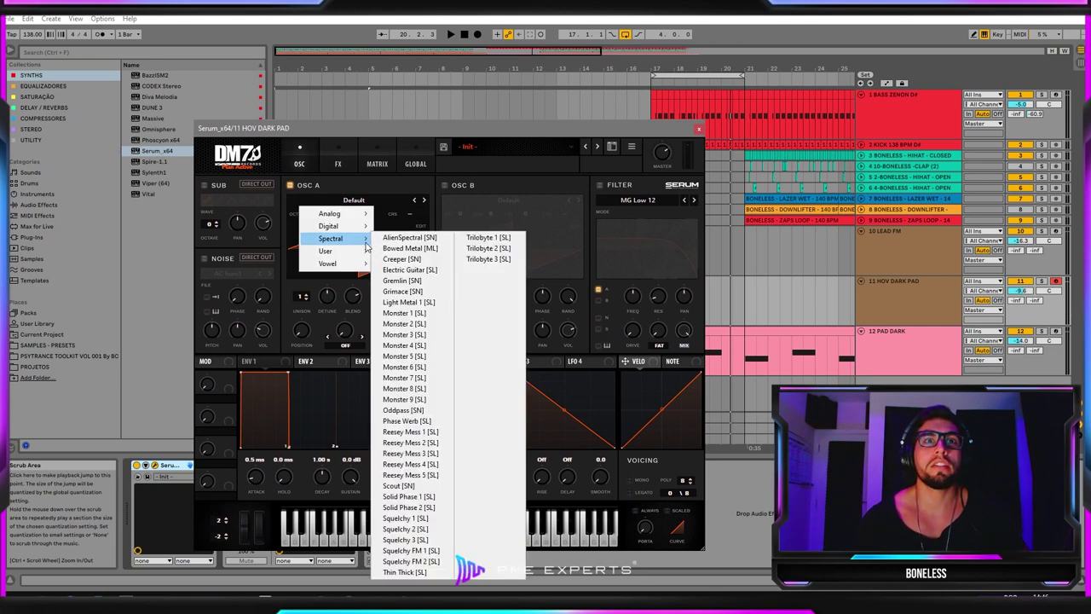
click(411, 237)
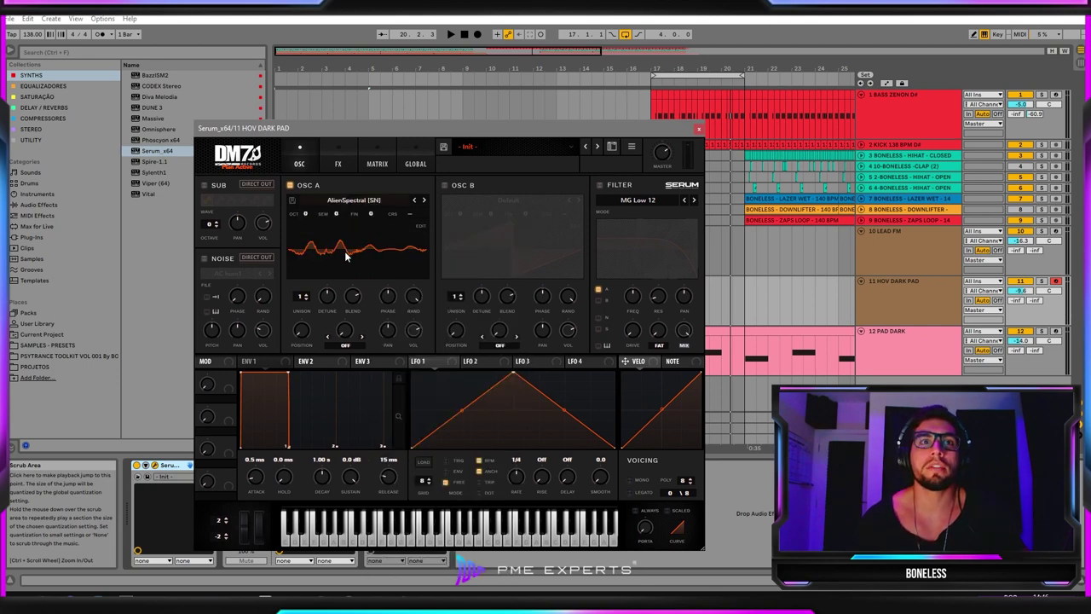
Step: Set oscillator A to 8 unison voices and reduce its unison detune to about 0.10
scroll(305, 297, up, 6)
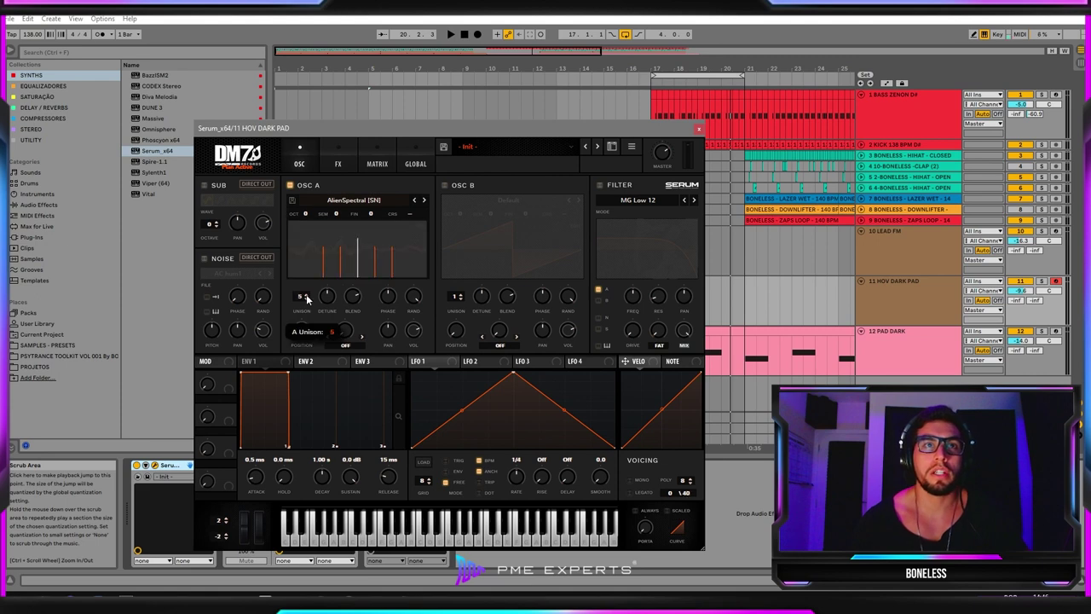
scroll(306, 299, up, 1)
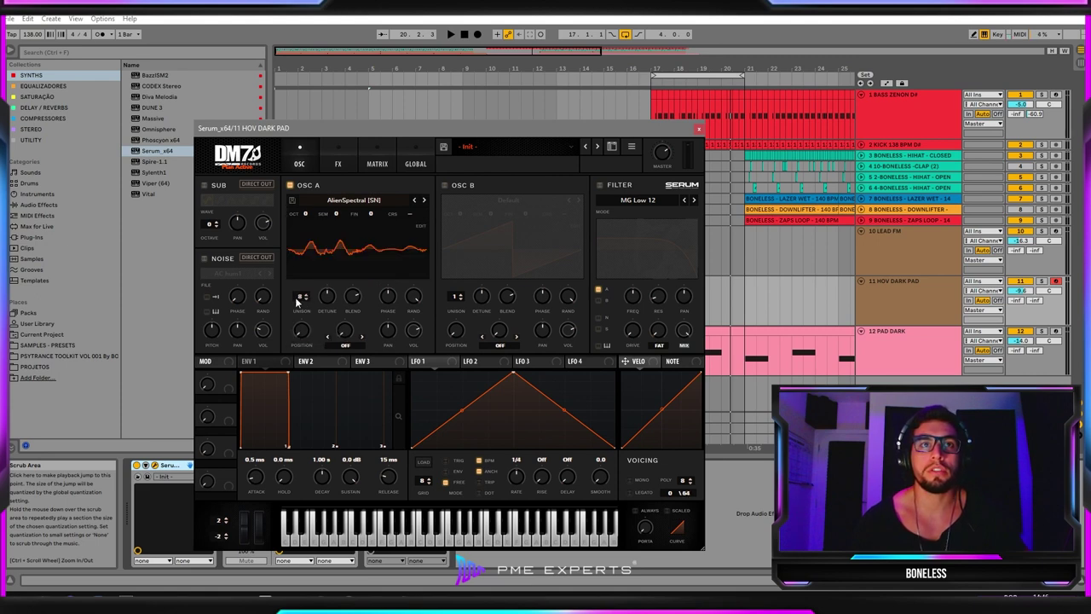
mouse_move(327, 297)
mouse_down()
mouse_move(323, 325)
mouse_move(322, 309)
mouse_up()
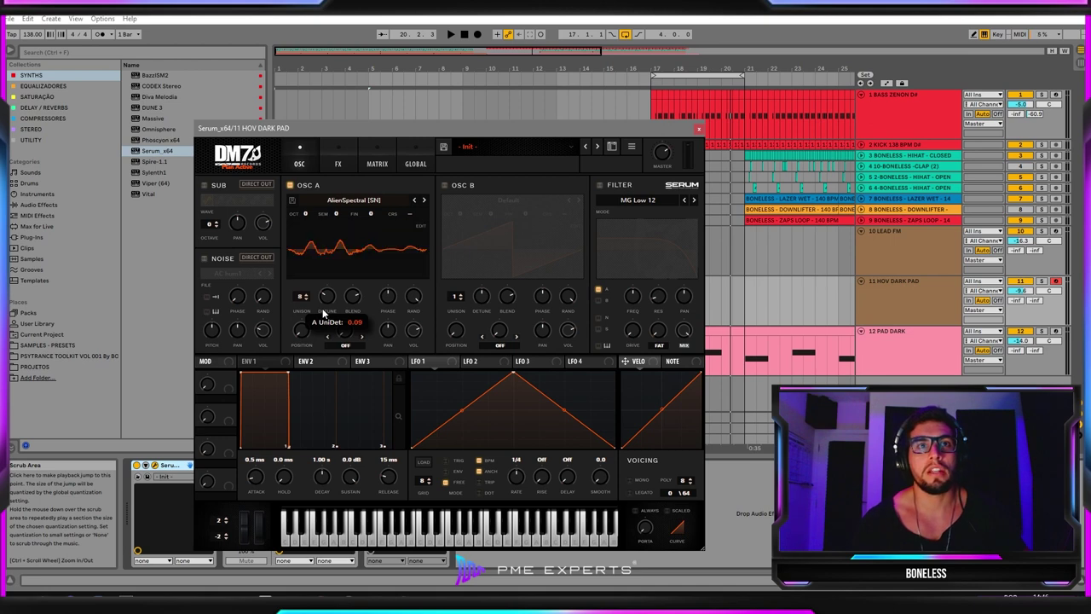
scroll(323, 313, up, 1)
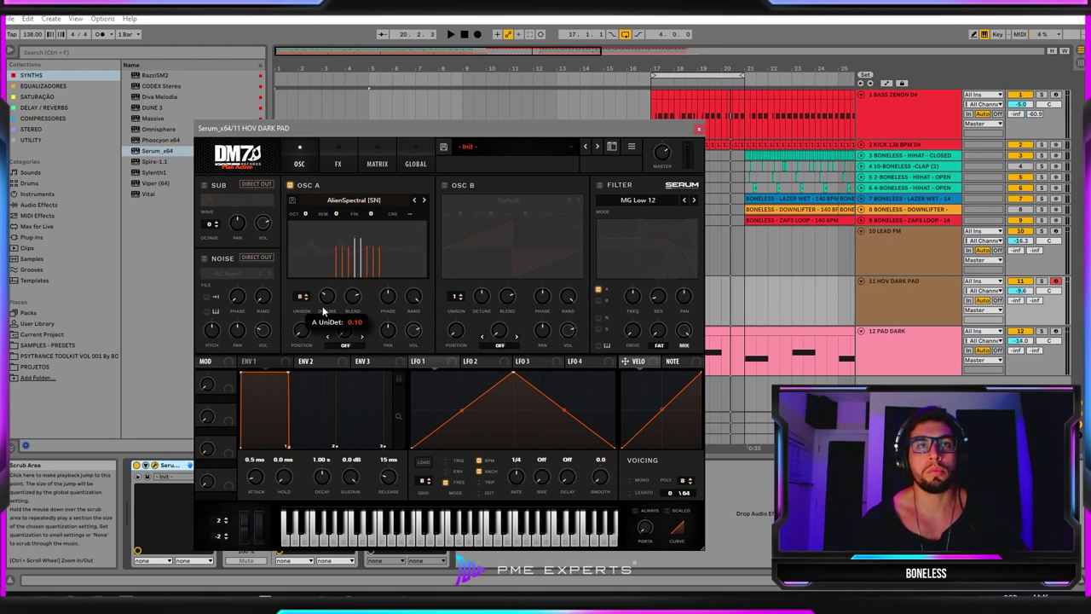
drag(323, 312, 325, 315)
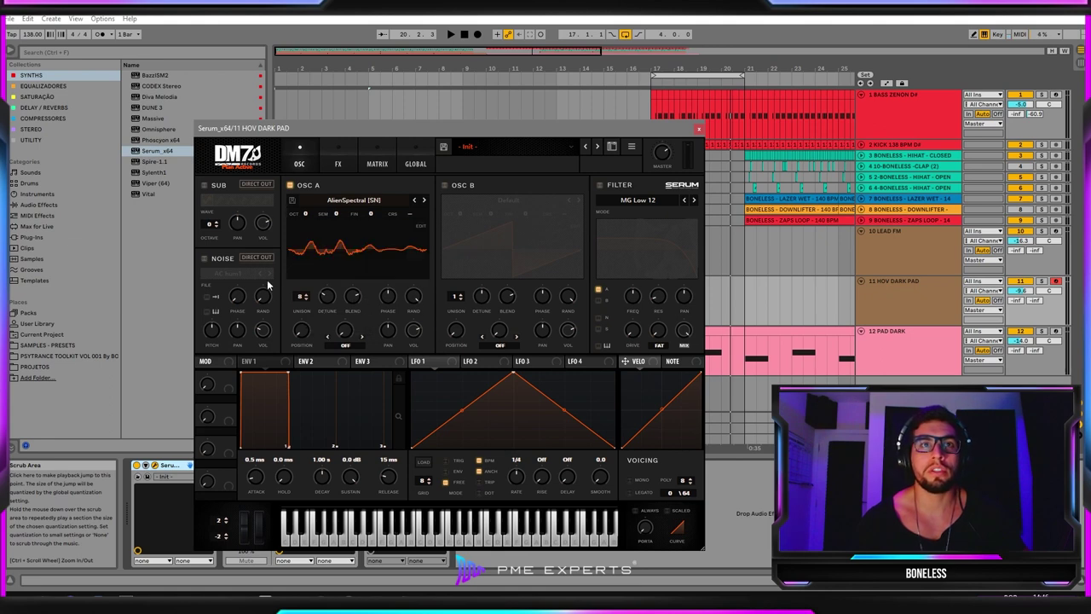
drag(362, 295, 348, 329)
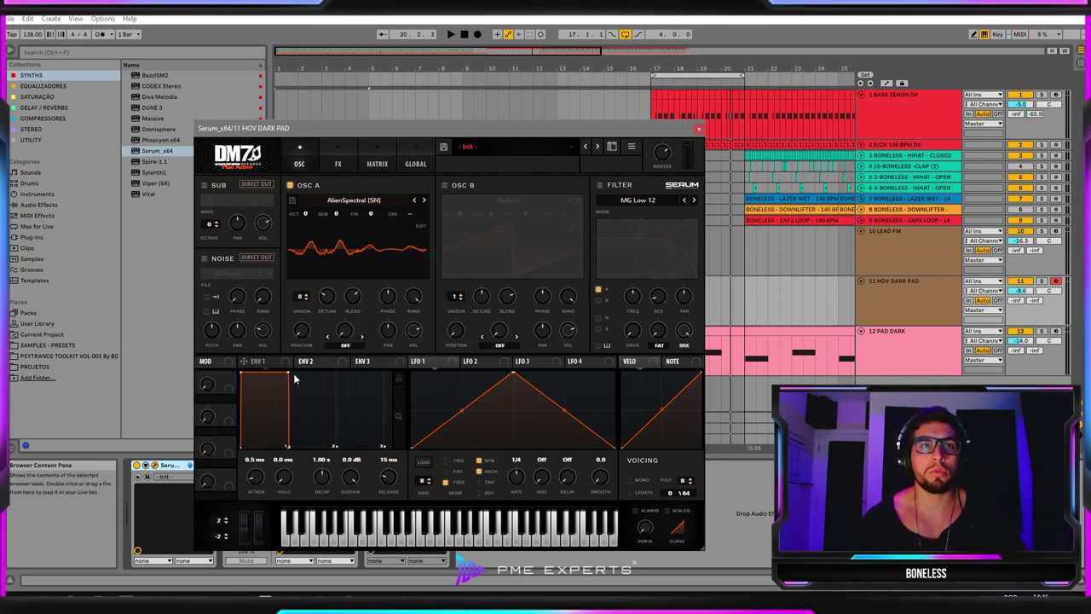
Step: Set the release of envelope 1 to 1.00 s and audition the pad sound
drag(391, 468, 395, 445)
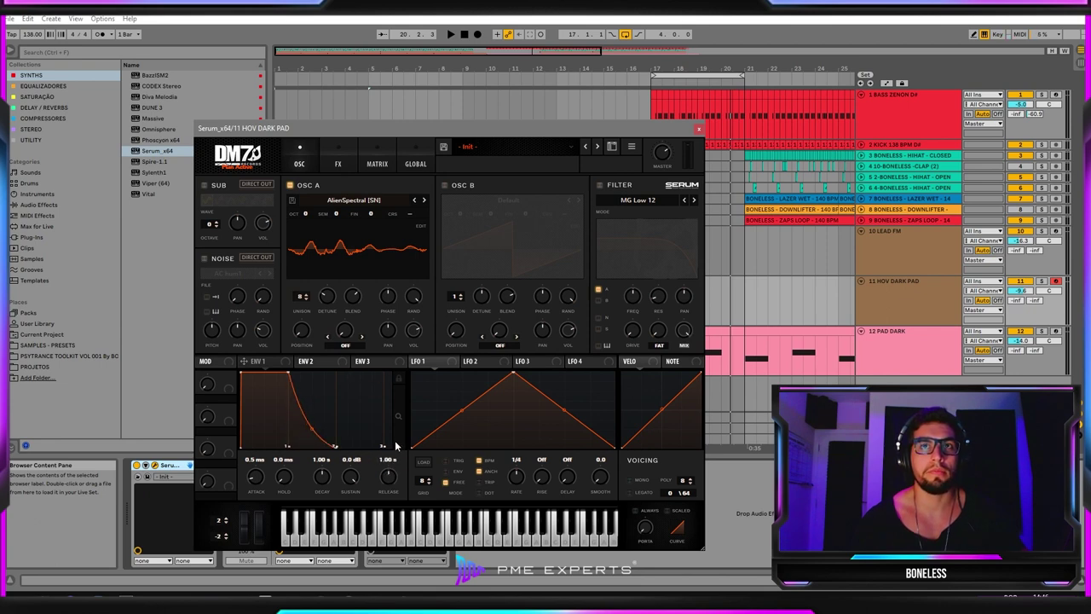
click(927, 300)
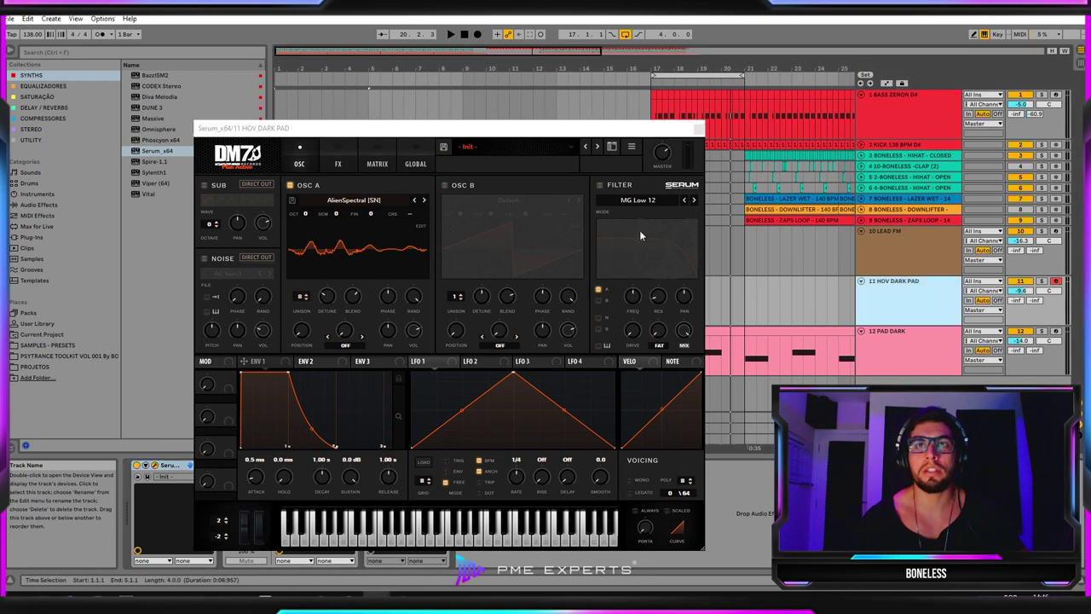
click(607, 131)
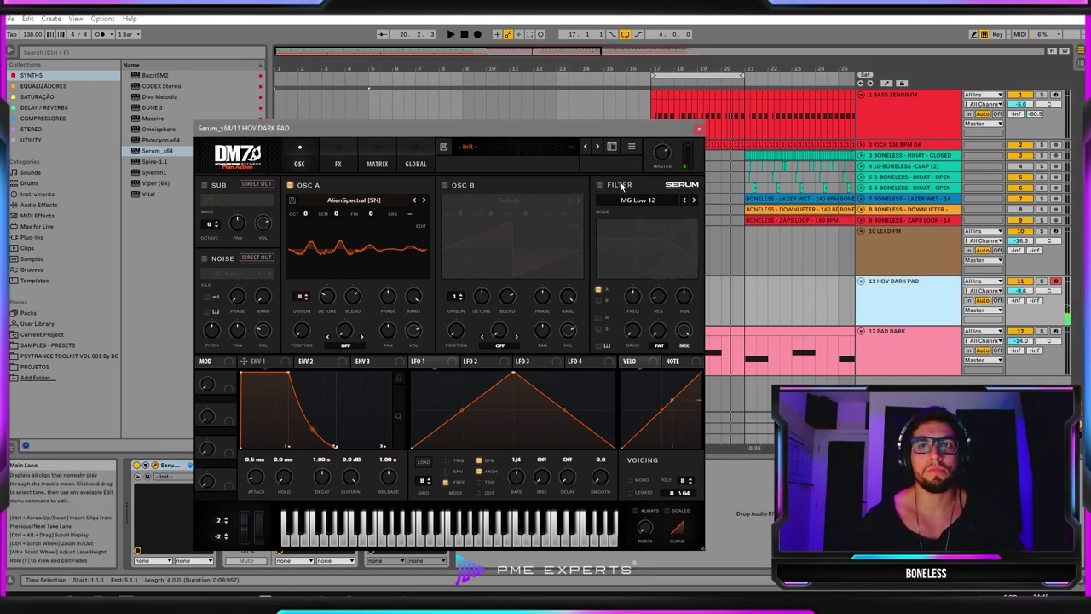
key(space)
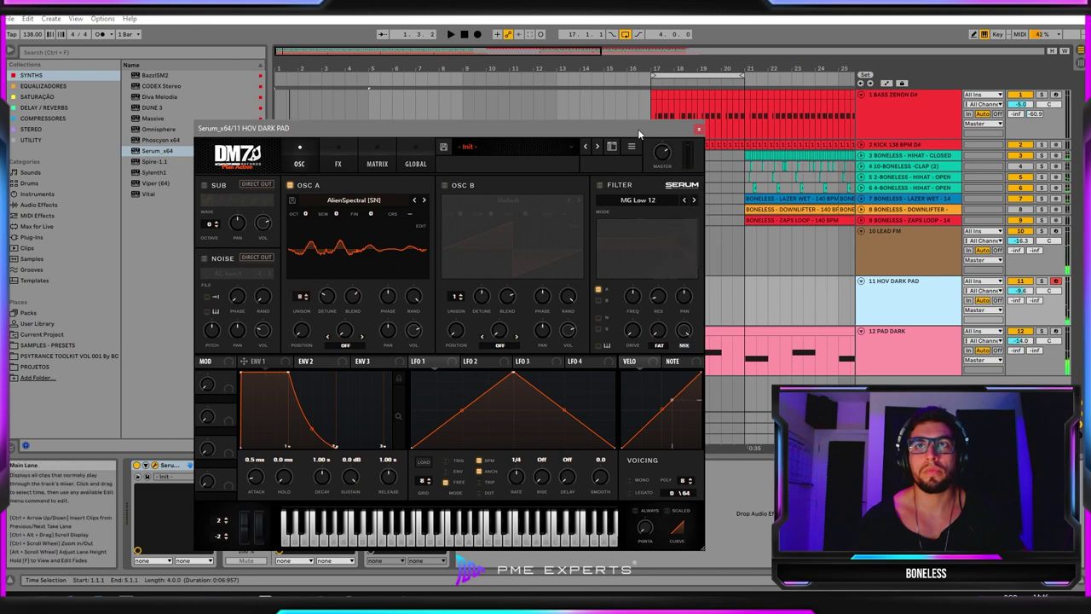
Step: Loop the first HOV DARK PAD clip over bars 1 to 5, solo the track and play it with Serum in view
drag(638, 129, 756, 392)
click(358, 296)
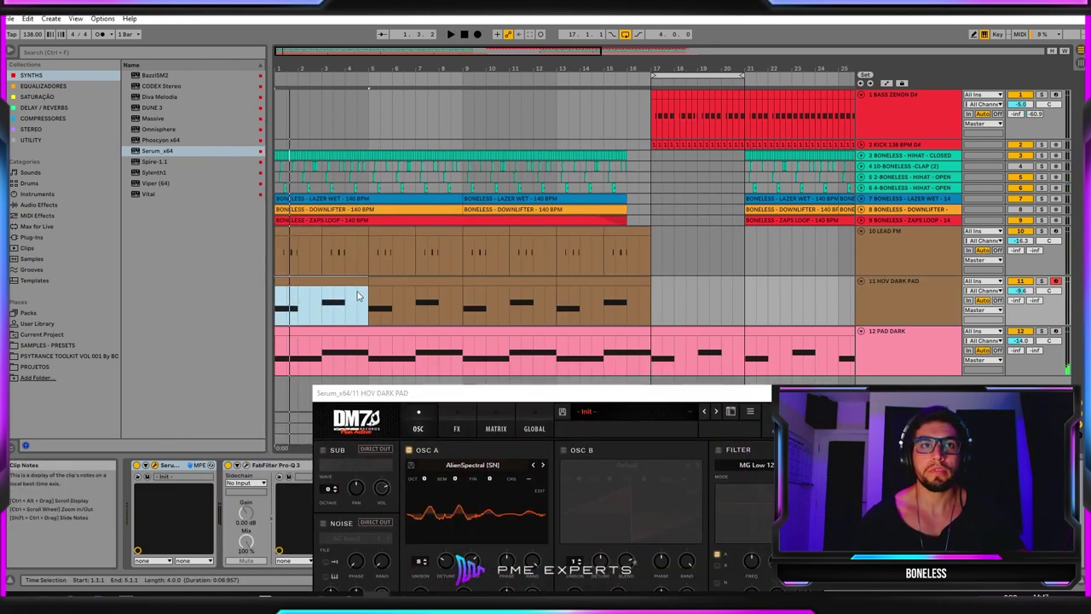
key(ctrl+l)
click(922, 302)
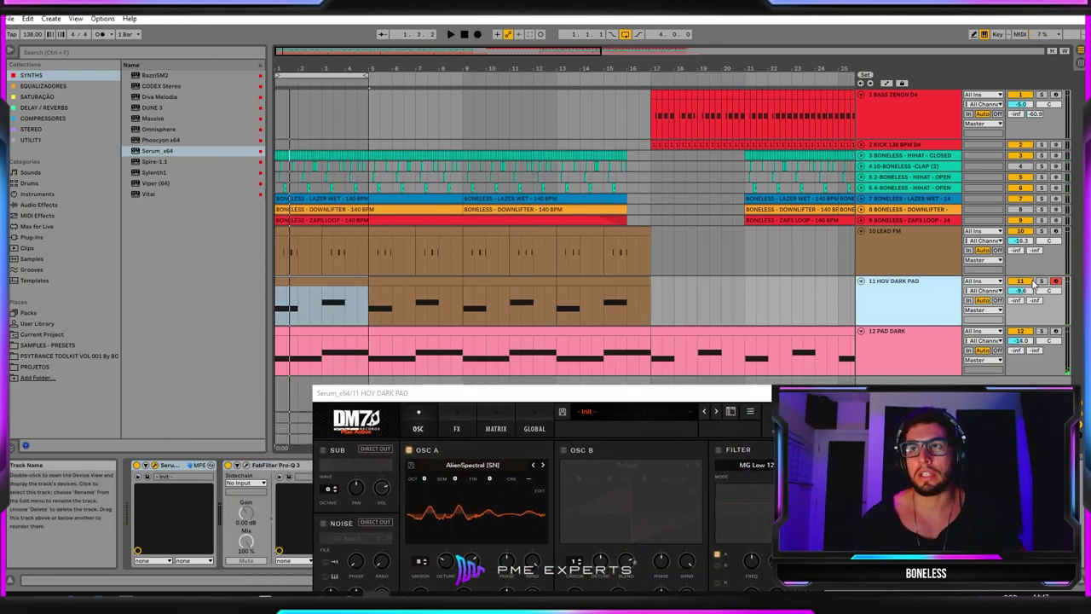
click(1042, 281)
drag(697, 395, 567, 114)
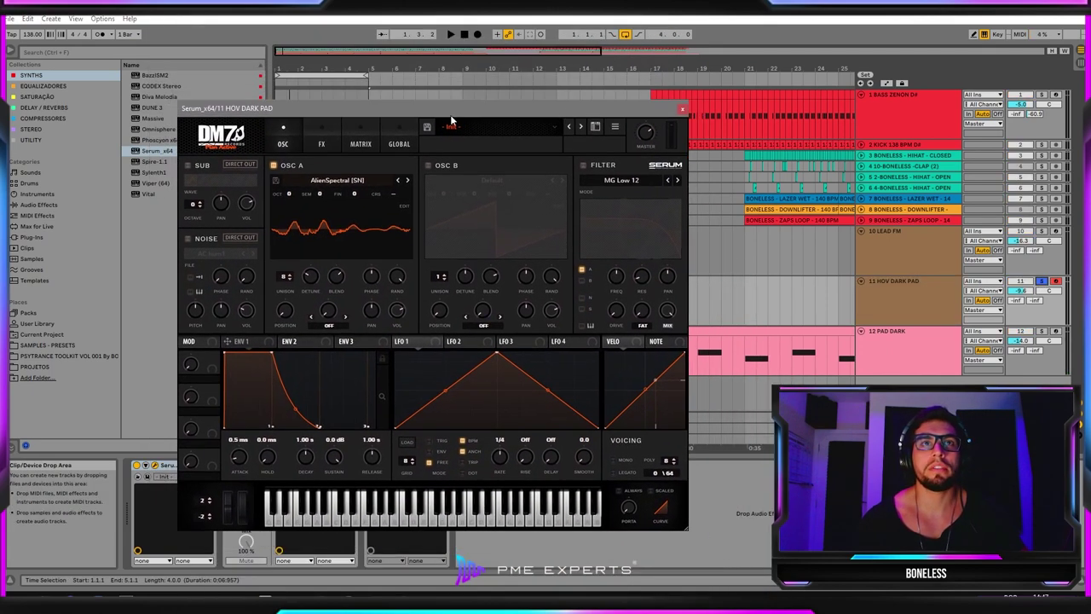
drag(452, 119, 464, 124)
key(space)
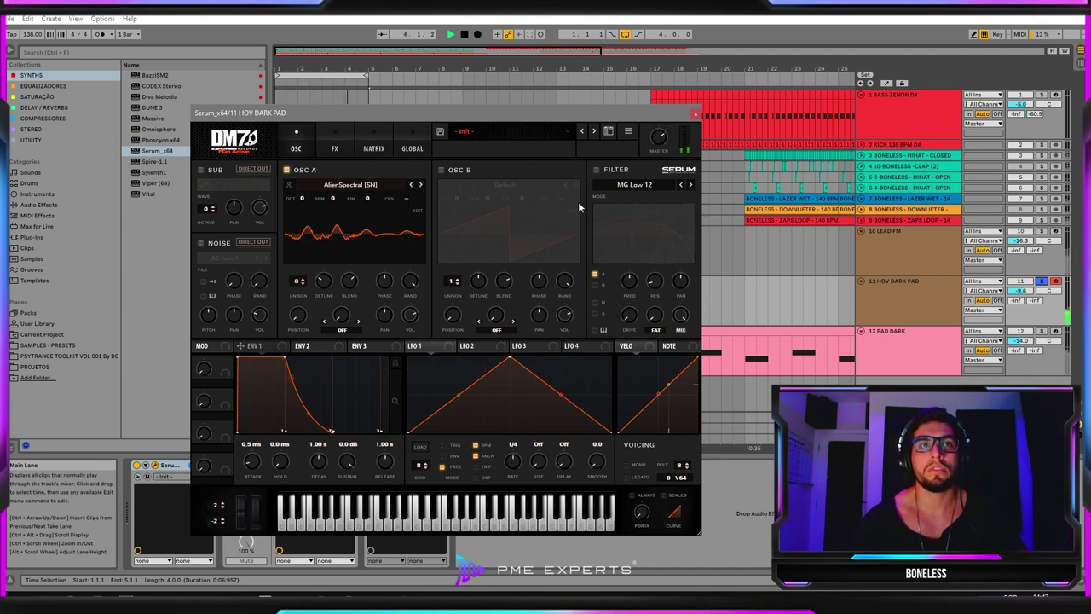
Step: Reduce oscillator A's unison detune to about 0.03 and enable the MG Low 12 filter with its drive raised to about 71%
drag(323, 281, 324, 296)
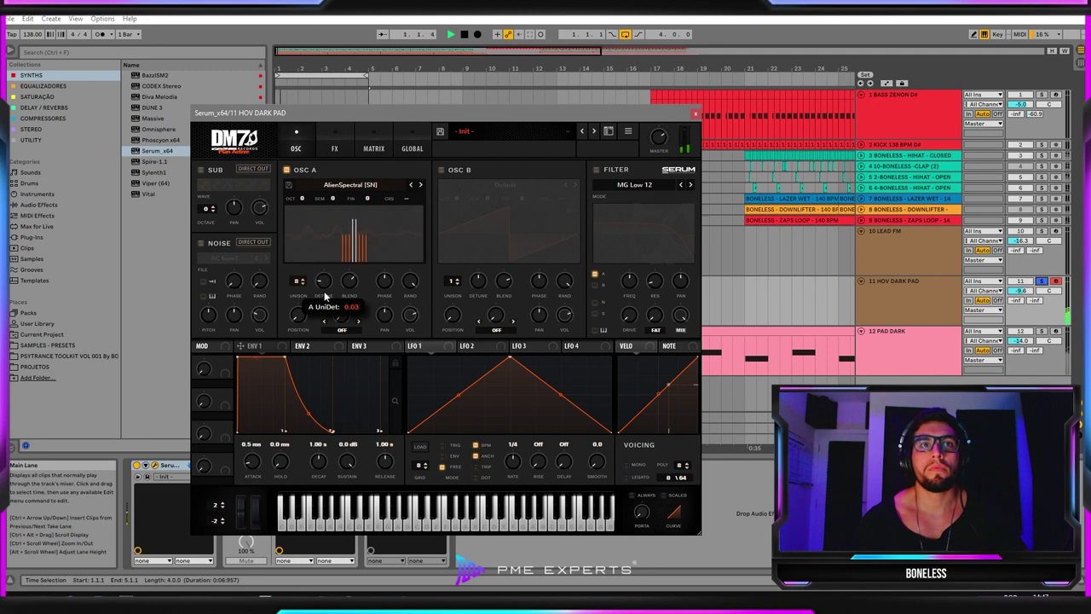
click(597, 170)
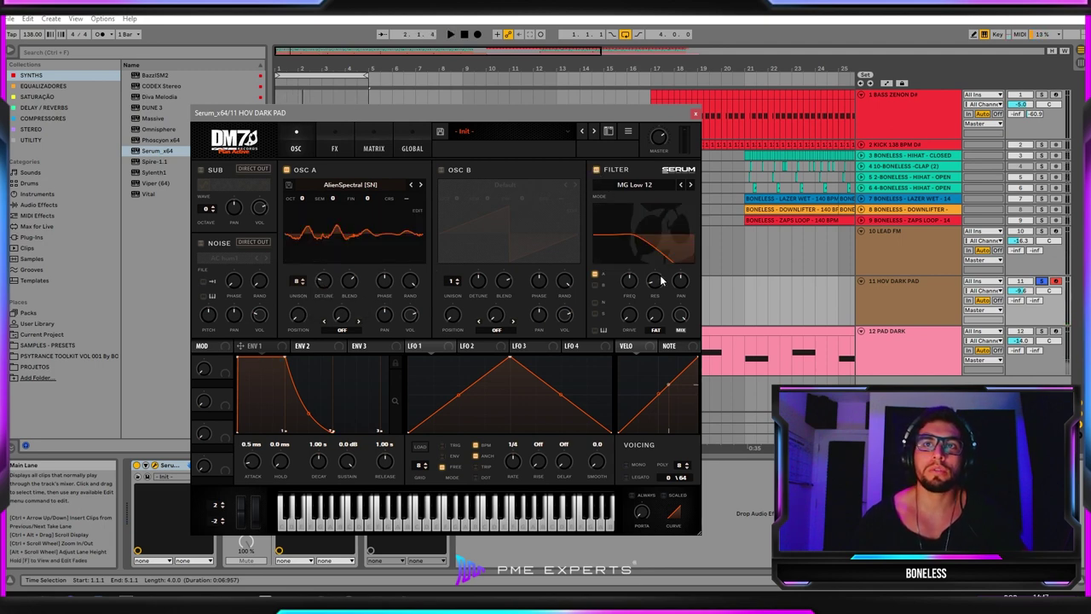
drag(661, 280, 664, 276)
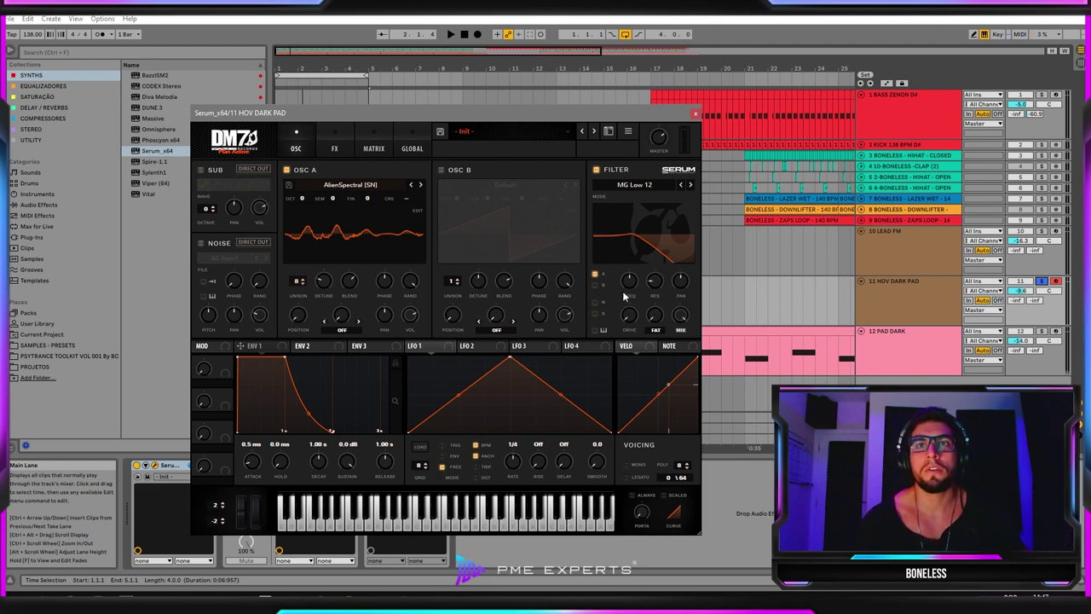
drag(631, 326, 633, 315)
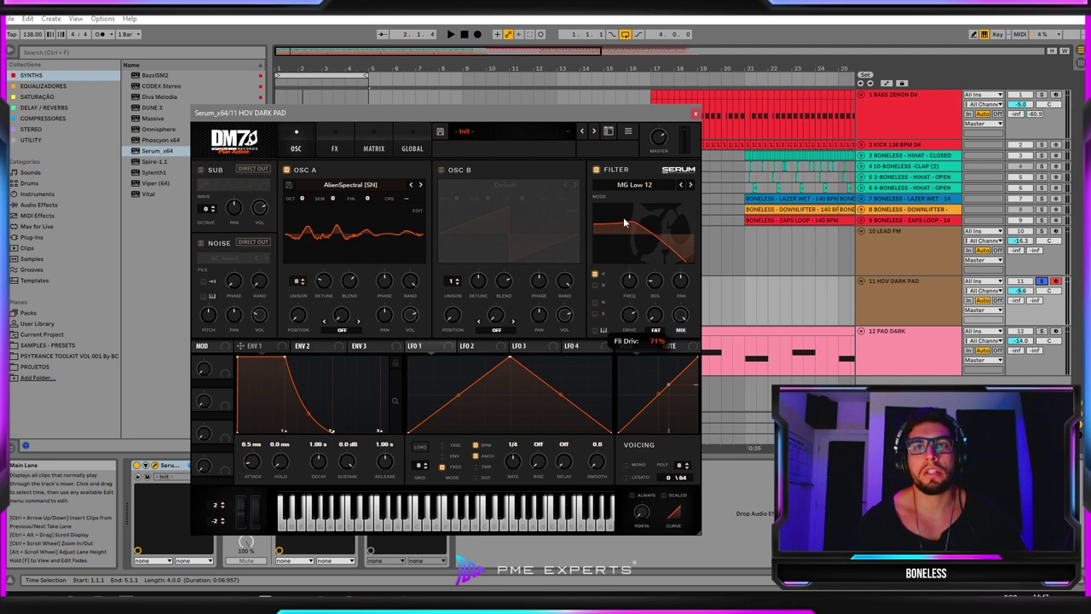
drag(664, 317, 657, 282)
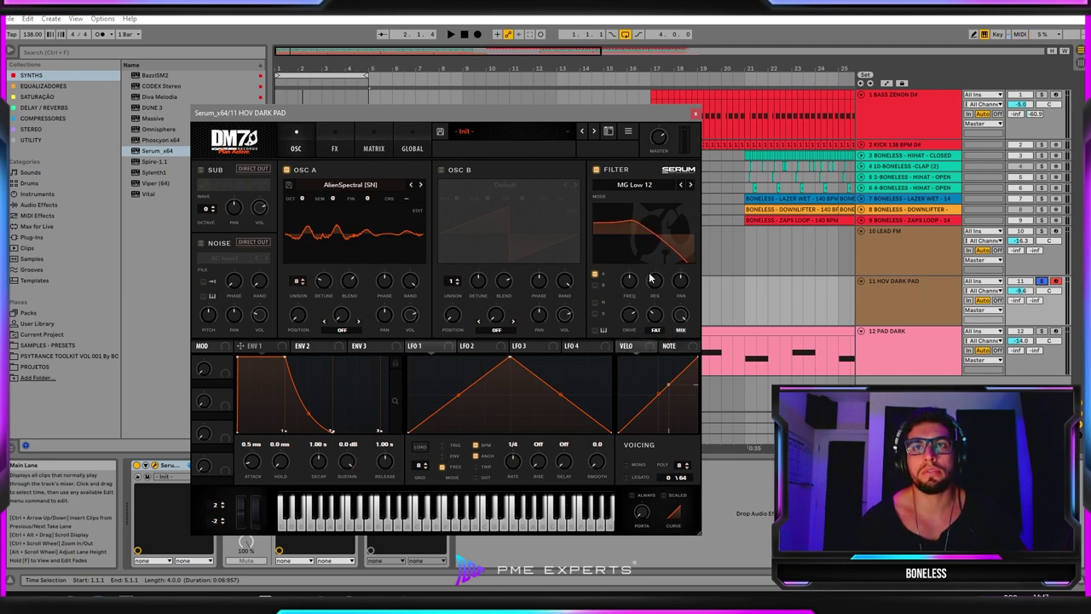
drag(628, 321, 628, 315)
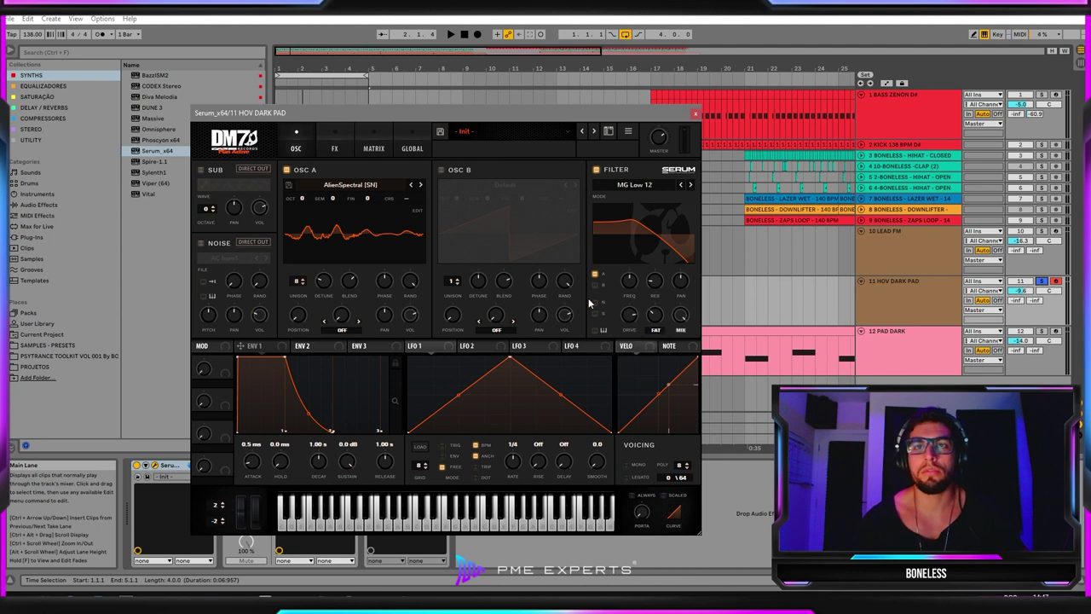
key(space)
drag(628, 317, 619, 365)
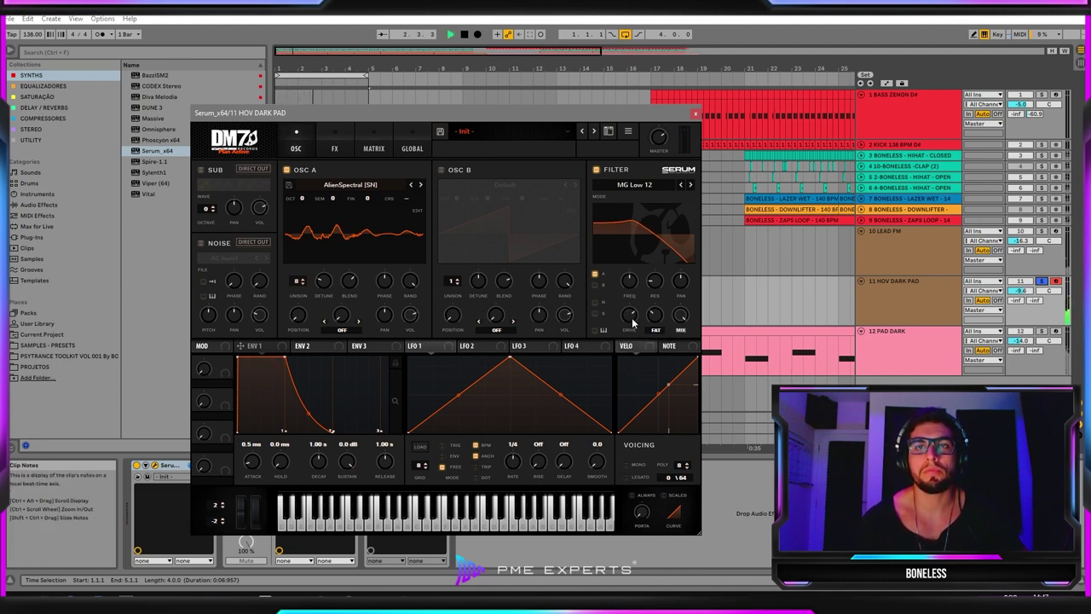
key(space)
Step: Open the filter cutoff to near the top of its range, set resonance to about 10% and audition the pad
drag(629, 282, 645, 219)
drag(653, 282, 653, 292)
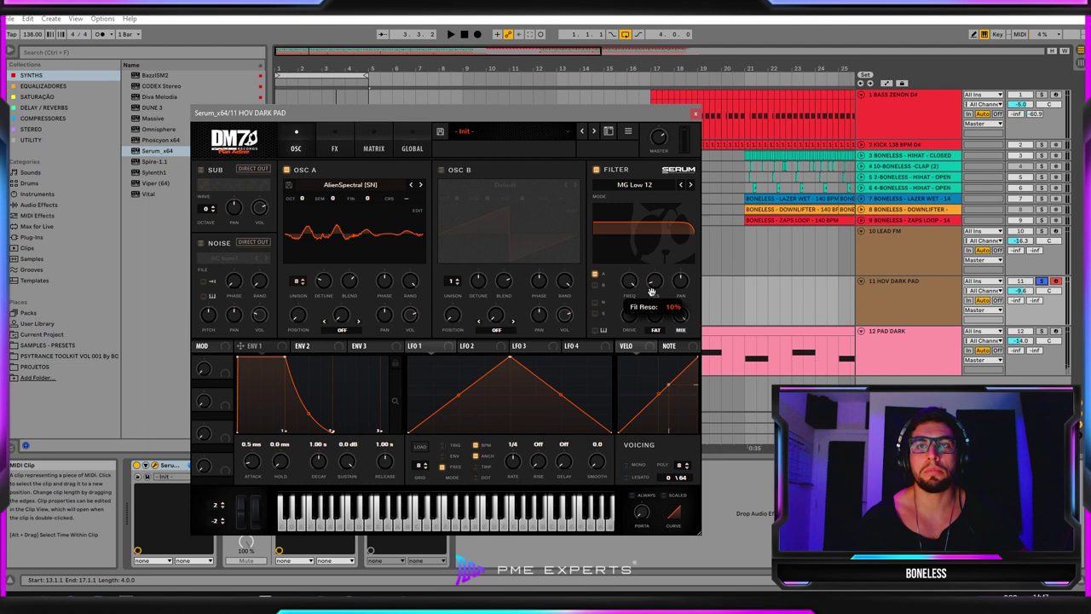
key(space)
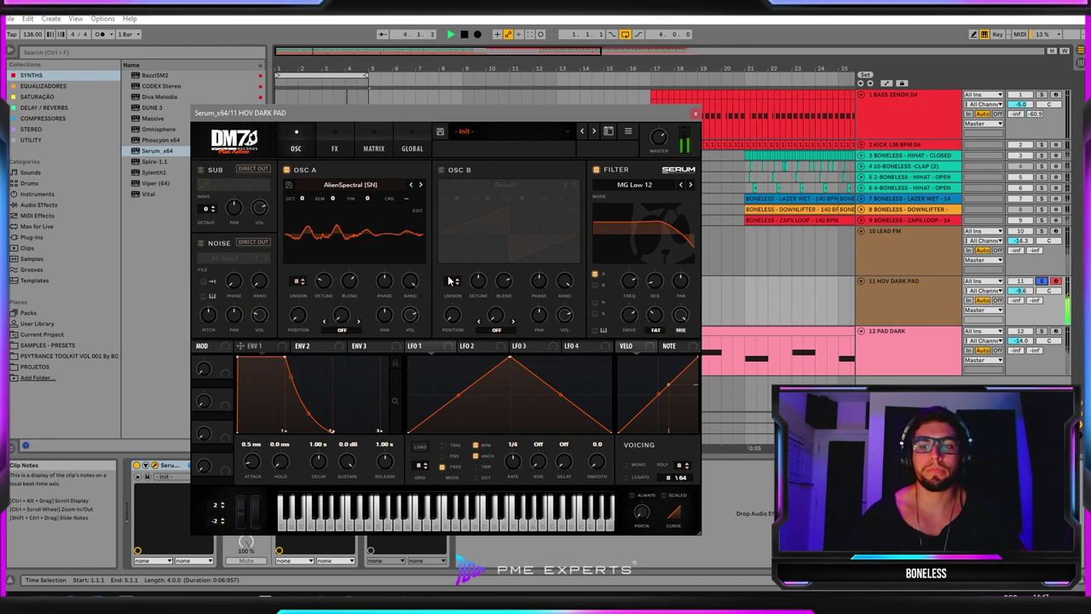
key(space)
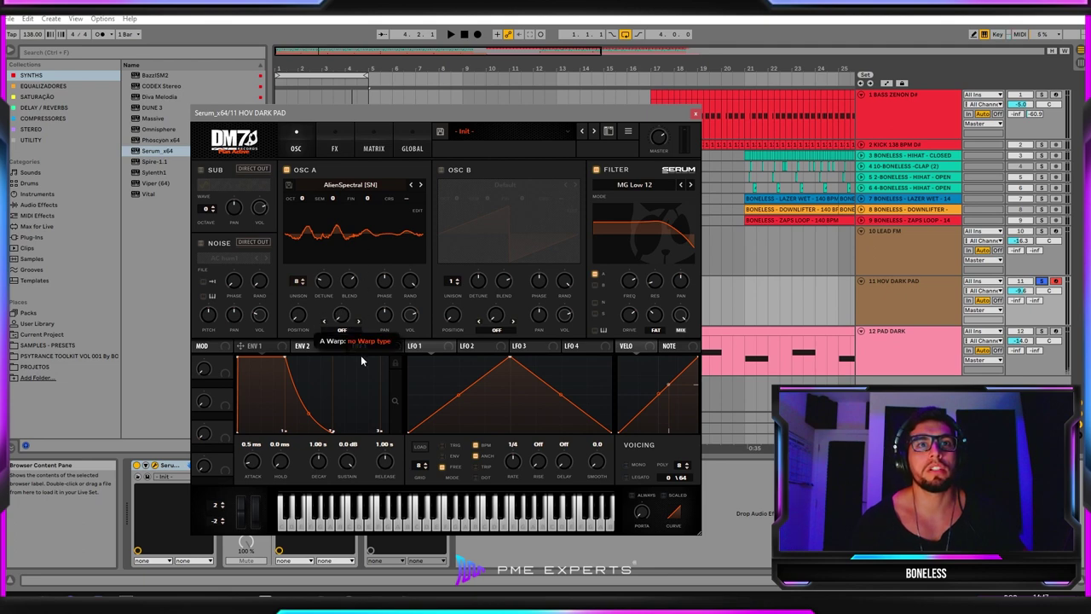
Step: Set oscillator A's warp mode to Bend +/- and try different warp amounts during playback
click(338, 329)
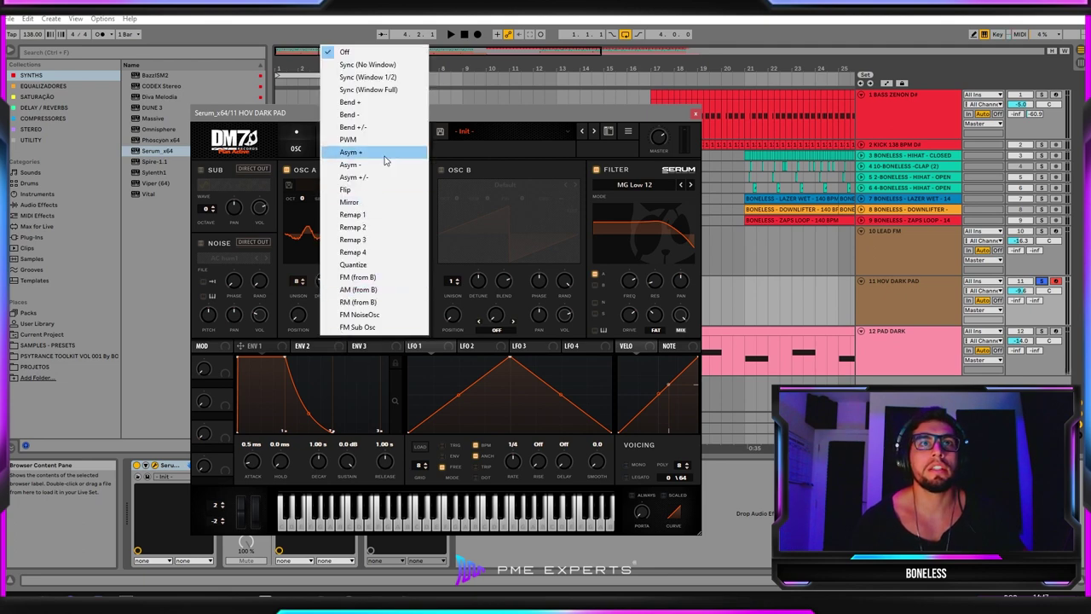
click(389, 129)
drag(344, 317, 325, 230)
key(space)
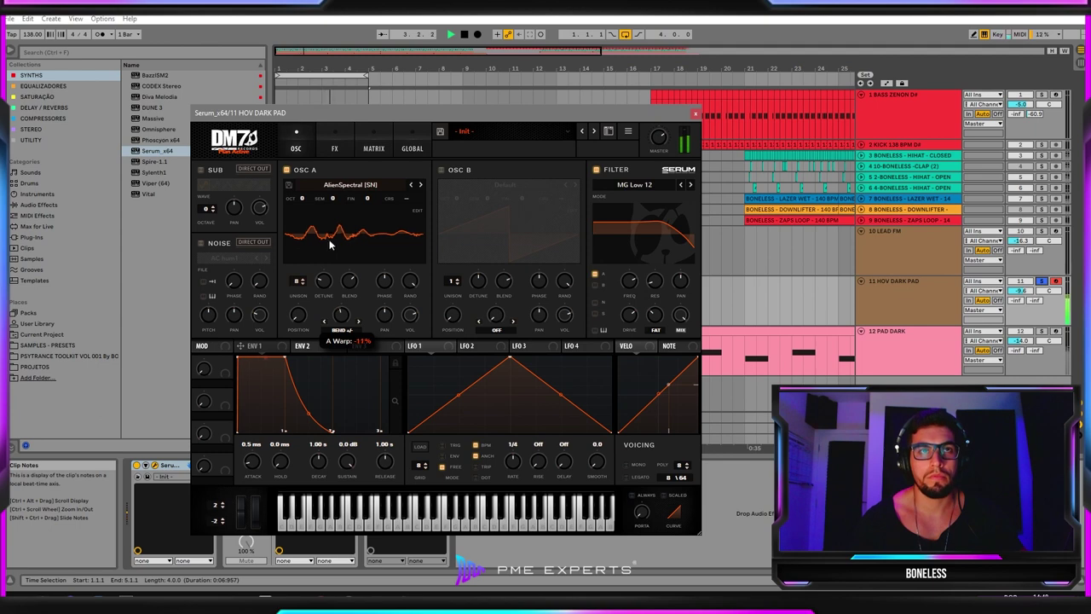
key(space)
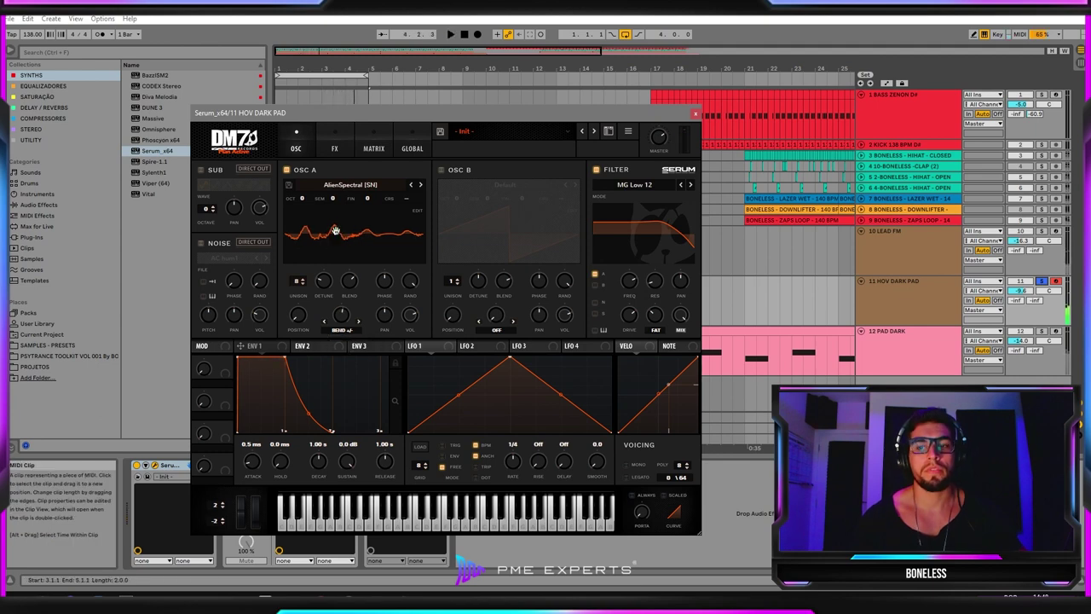
Step: Enable the flanger, move it to the start of the effects chain and lower its mix to about 81%
click(336, 149)
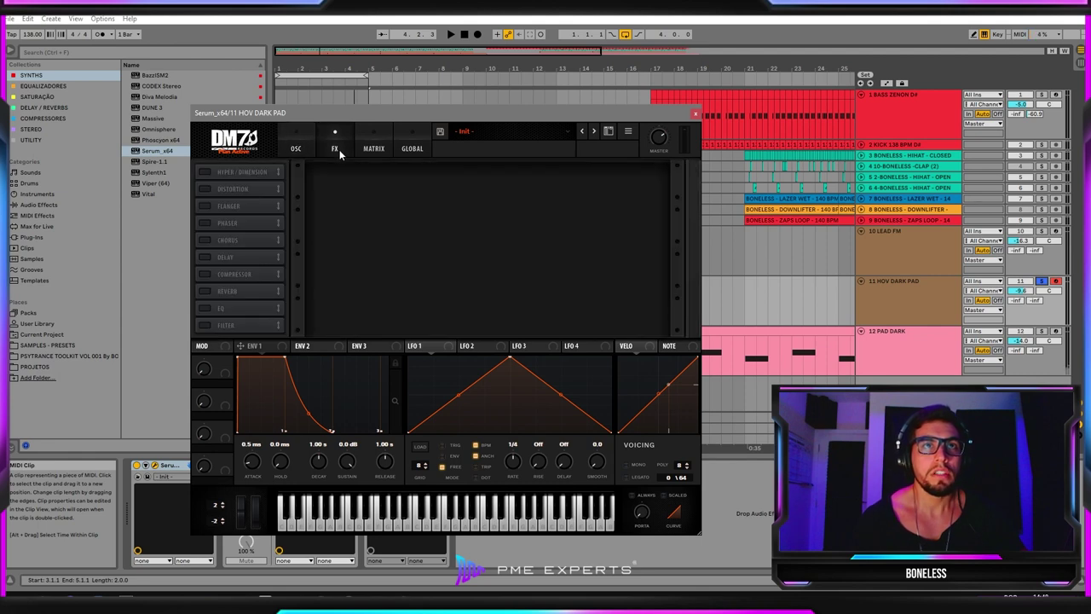
click(205, 207)
drag(239, 208, 303, 191)
mouse_move(368, 188)
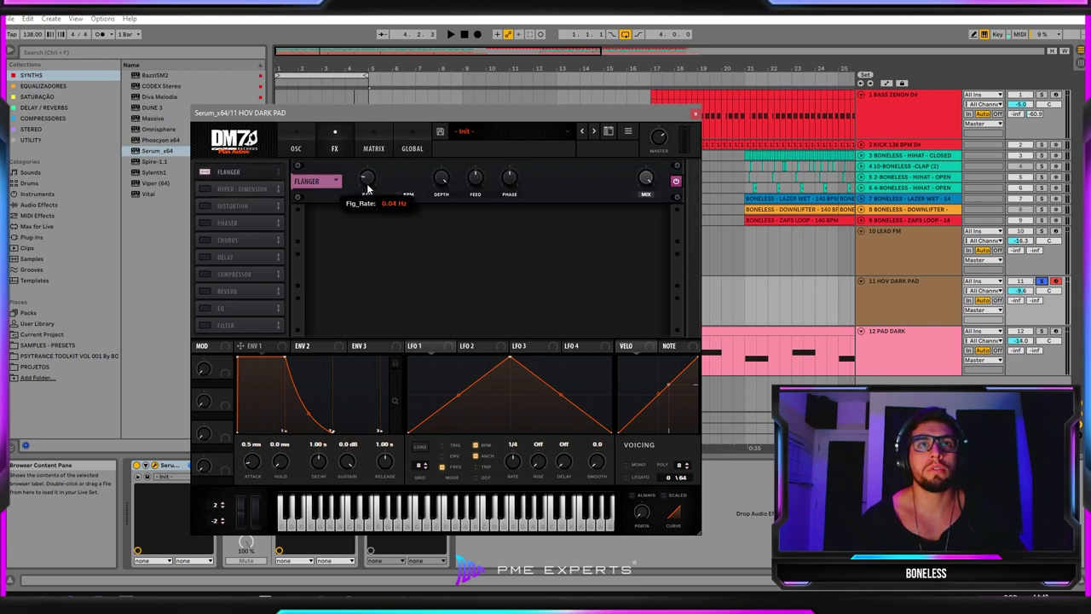
key(space)
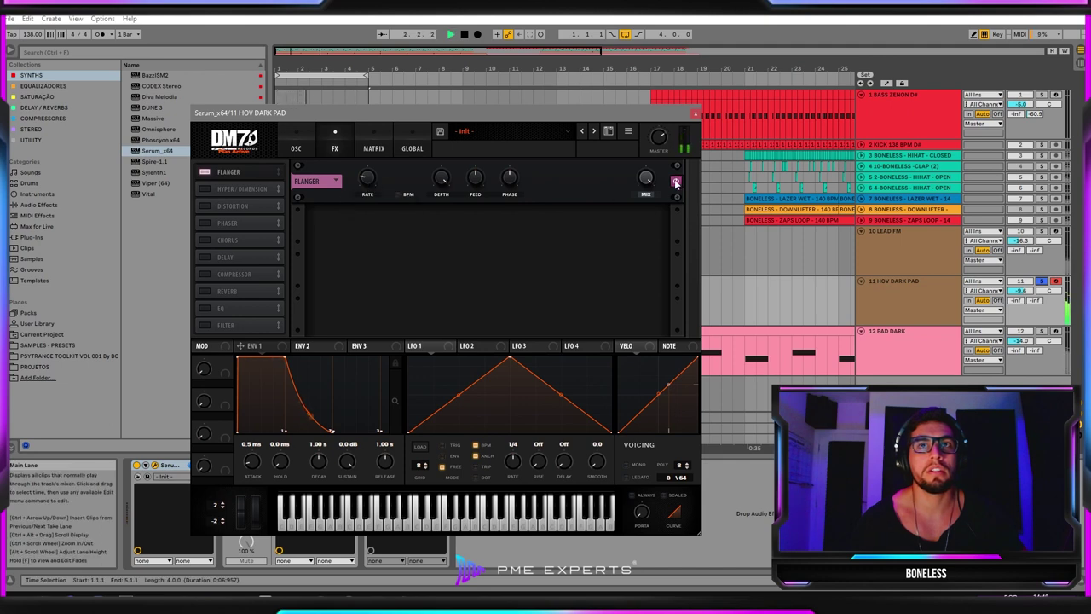
mouse_move(639, 189)
drag(622, 224, 626, 207)
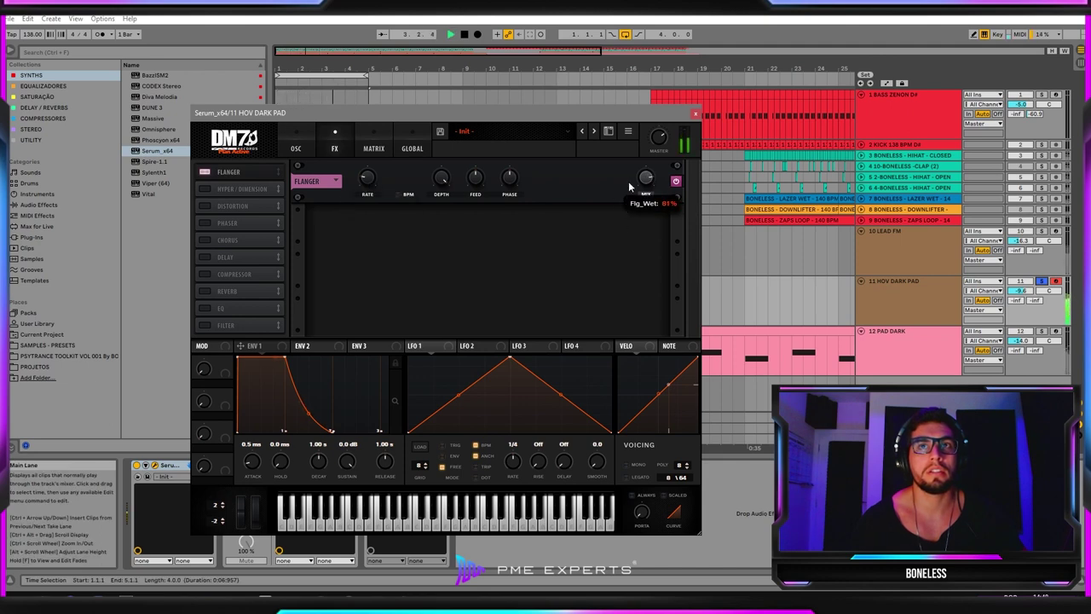
Step: Enable the chorus, place it directly after the flanger and reduce its mix to about 16%
click(205, 240)
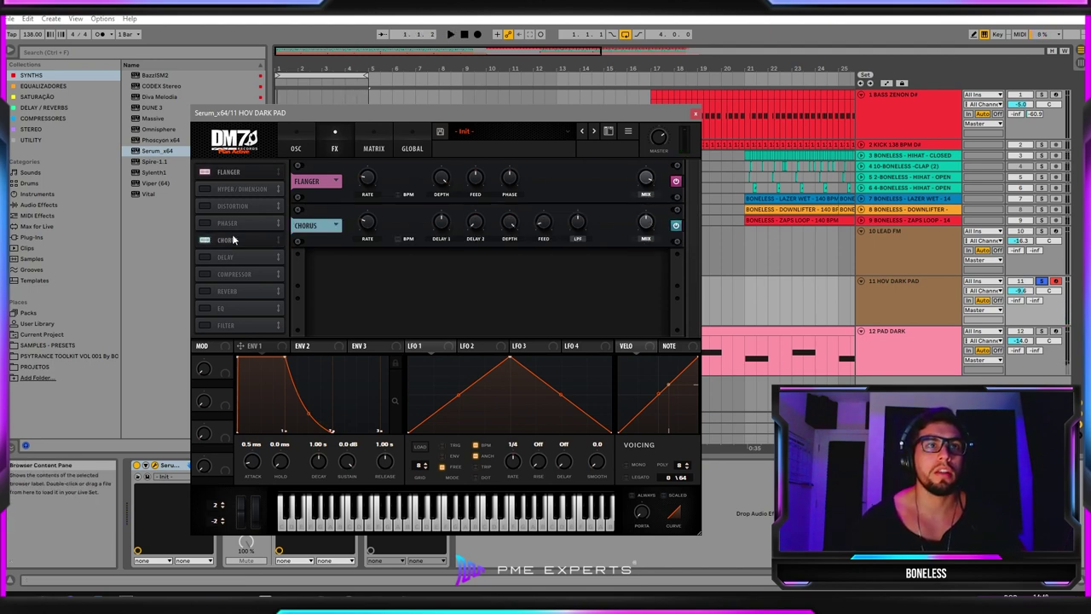
drag(233, 241, 252, 185)
key(space)
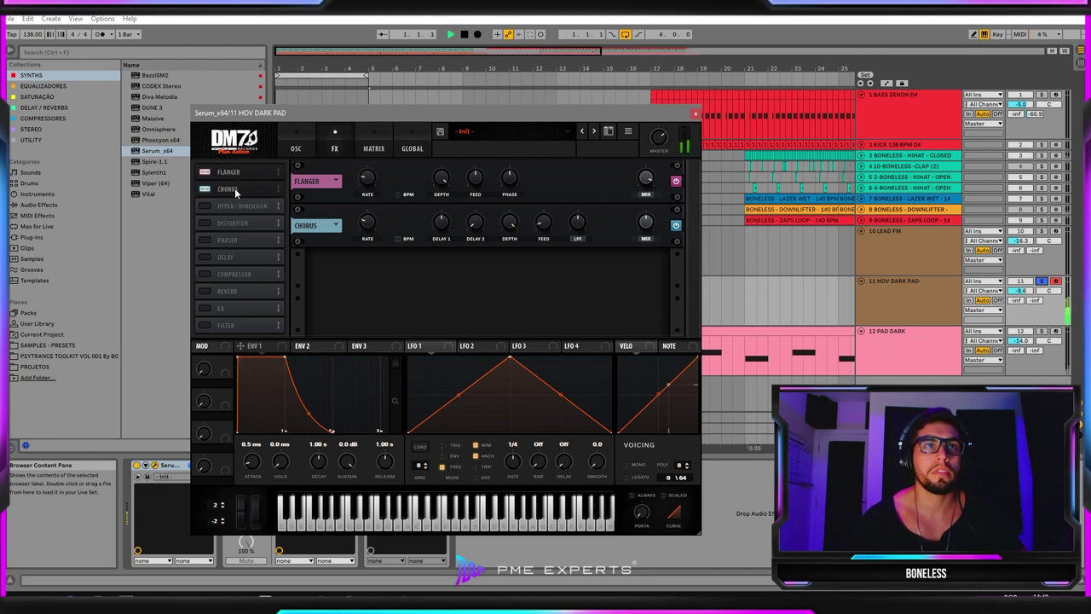
mouse_move(646, 222)
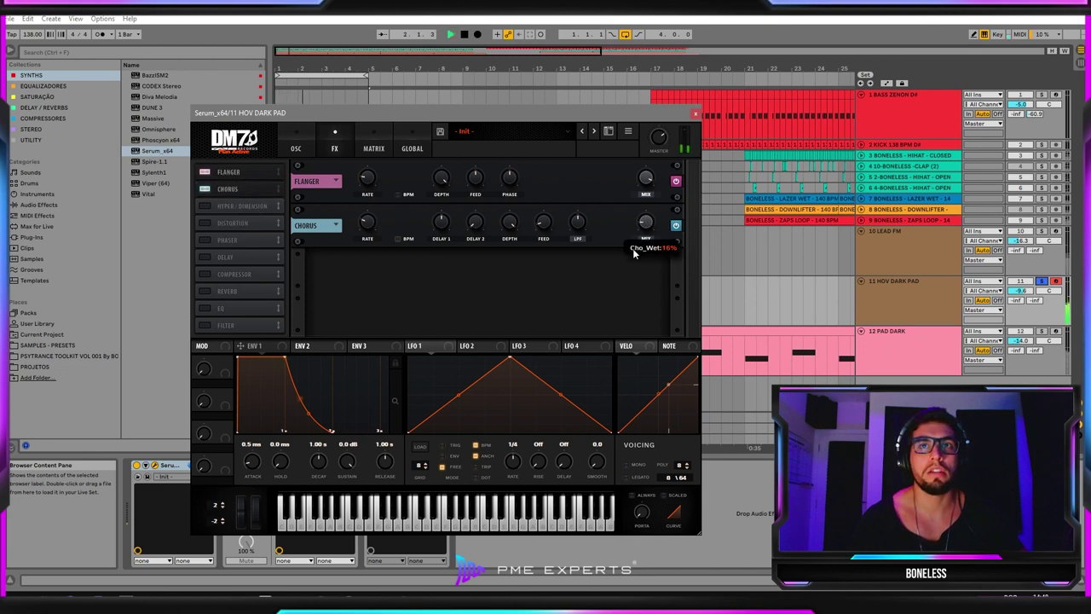
drag(633, 250, 620, 256)
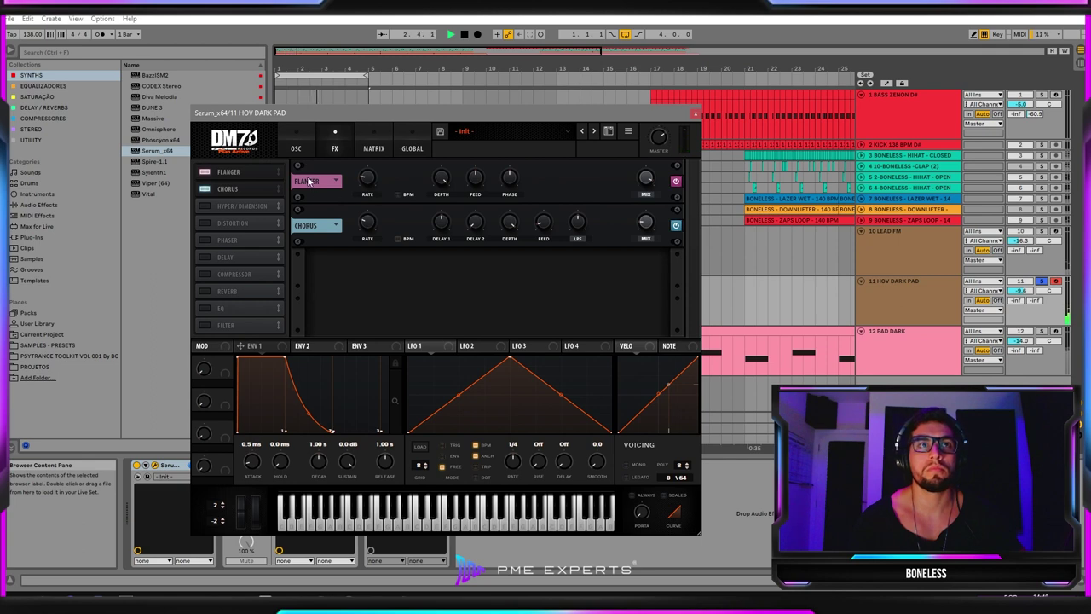
Step: Assign LFO 1 to oscillator A's warp amount and lower the peak of the LFO's triangle shape
click(296, 148)
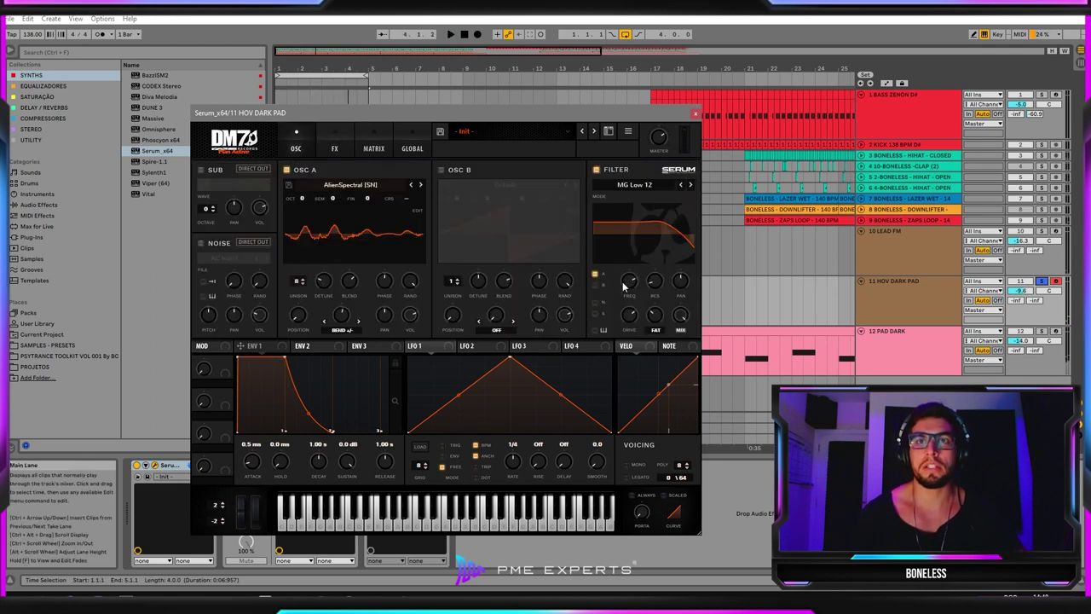
mouse_move(630, 311)
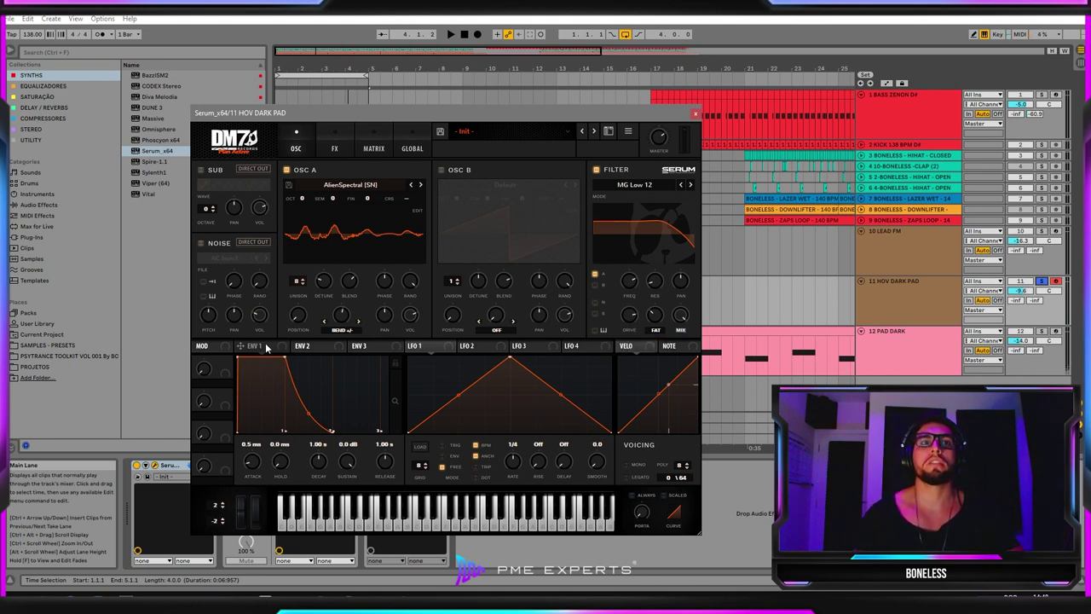
drag(325, 283, 342, 323)
drag(437, 344, 341, 322)
mouse_move(506, 362)
mouse_down()
mouse_move(511, 401)
mouse_move(508, 384)
mouse_move(594, 381)
mouse_move(510, 381)
mouse_up()
Step: Slow LFO 1's rate to 2 bar during playback and adjust the modulated warp amount of oscillator A
key(space)
drag(513, 461, 507, 479)
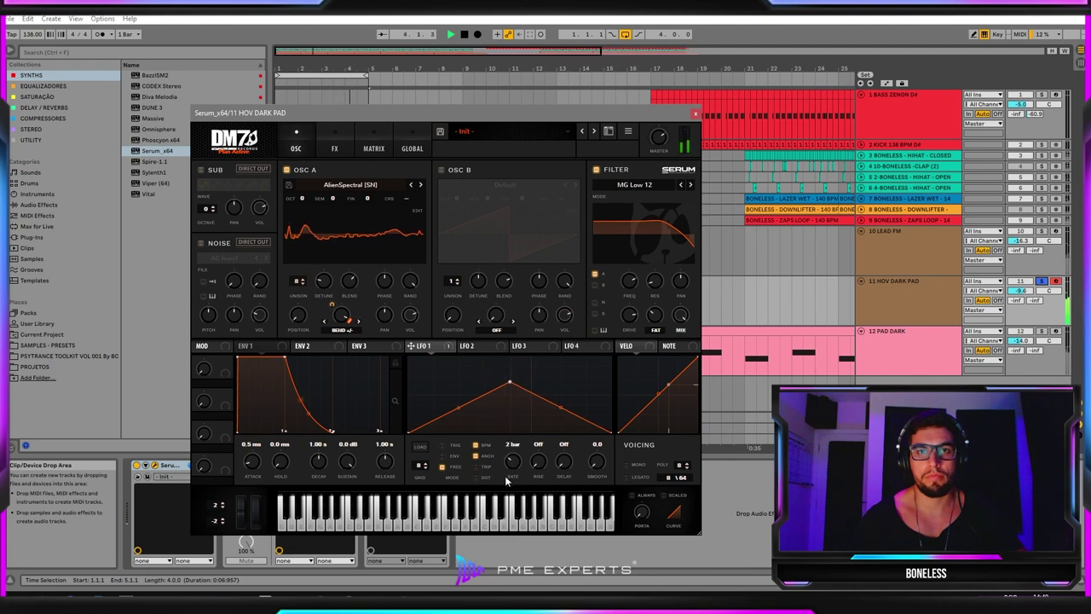
mouse_move(330, 315)
mouse_down()
mouse_move(340, 311)
mouse_move(338, 330)
mouse_up()
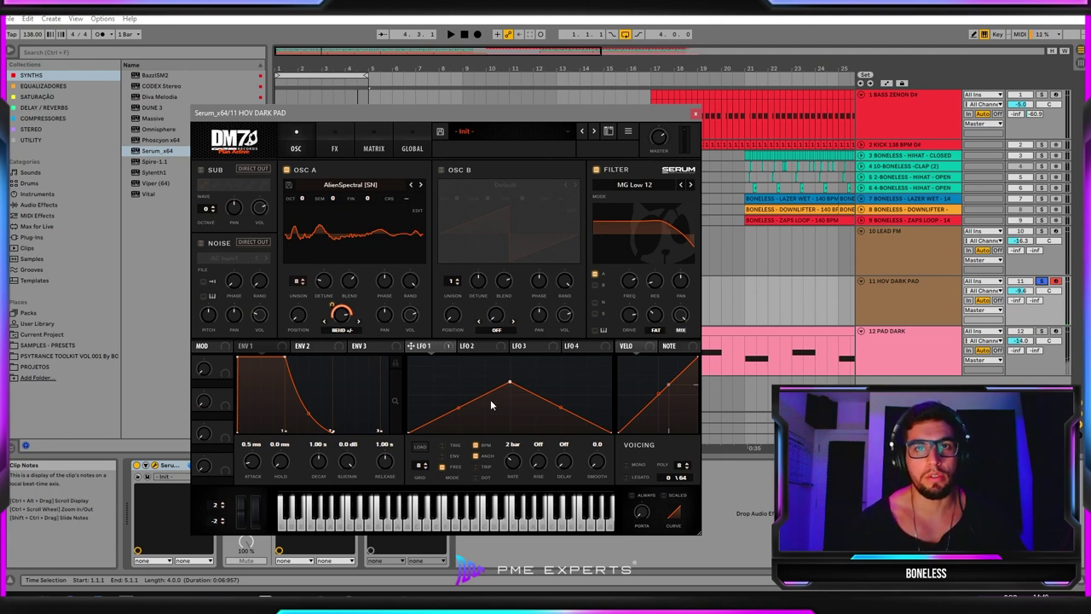
Step: Reshape LFO 1 by fine-tuning its peak height and raising its start and end points while the clip plays
drag(509, 383, 510, 367)
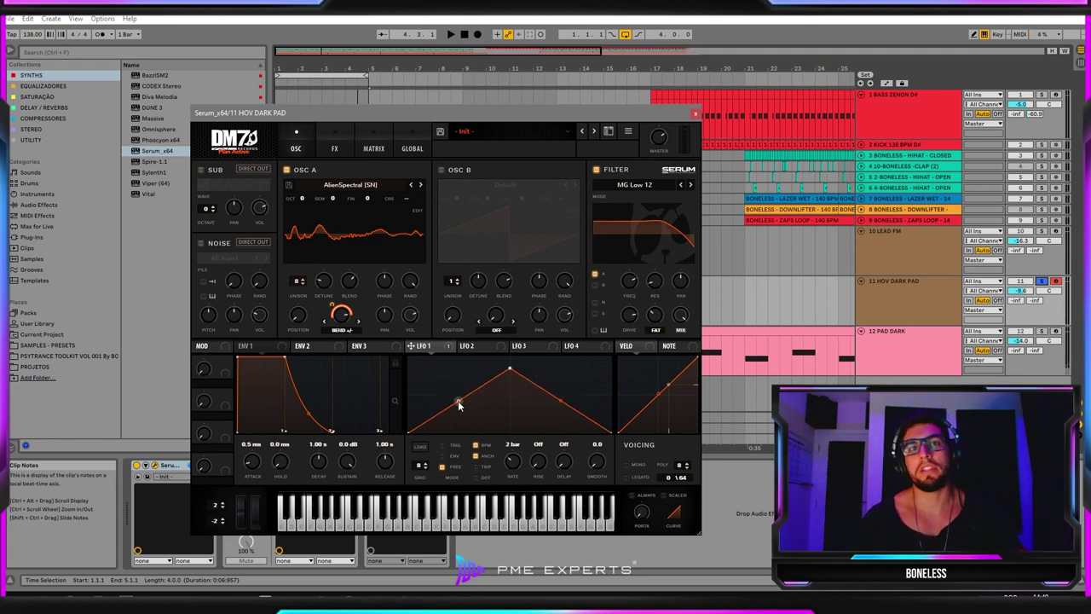
drag(340, 317, 338, 345)
drag(343, 397, 345, 316)
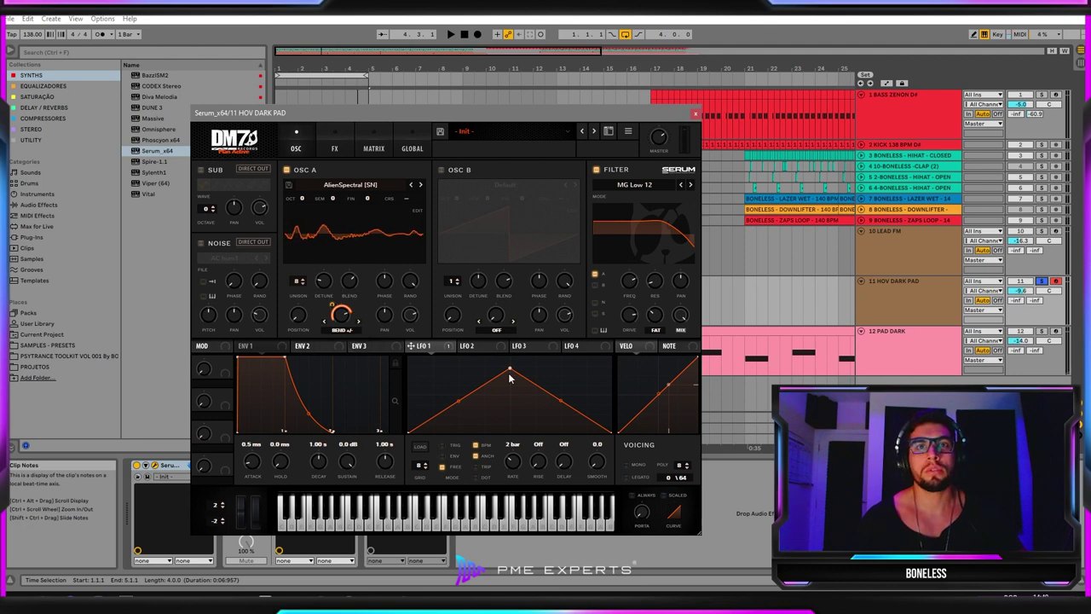
key(space)
mouse_move(509, 368)
mouse_down()
mouse_move(499, 381)
mouse_move(511, 376)
mouse_up()
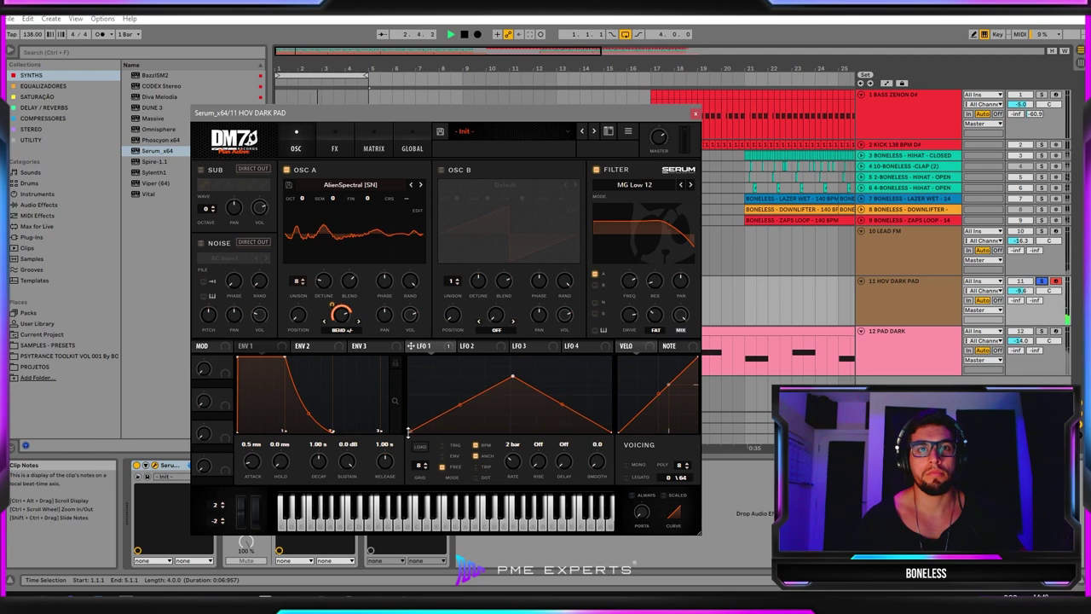
mouse_move(408, 430)
mouse_down()
mouse_move(407, 402)
mouse_move(409, 413)
mouse_up()
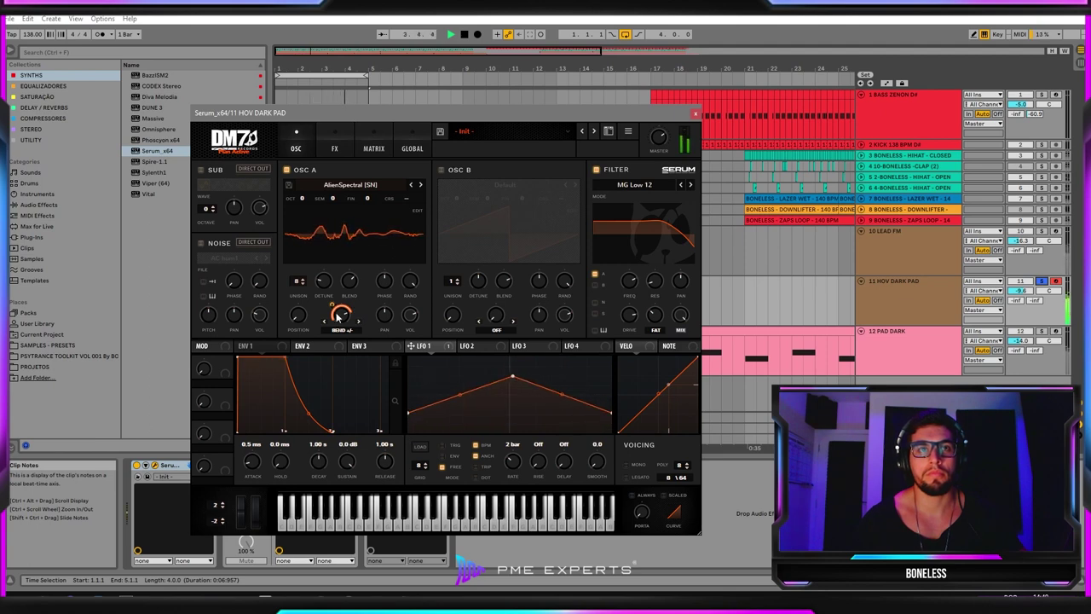
Step: Set oscillator A's warp to about 2%, open the filter cutoff slightly and close the synth window
drag(339, 317, 333, 343)
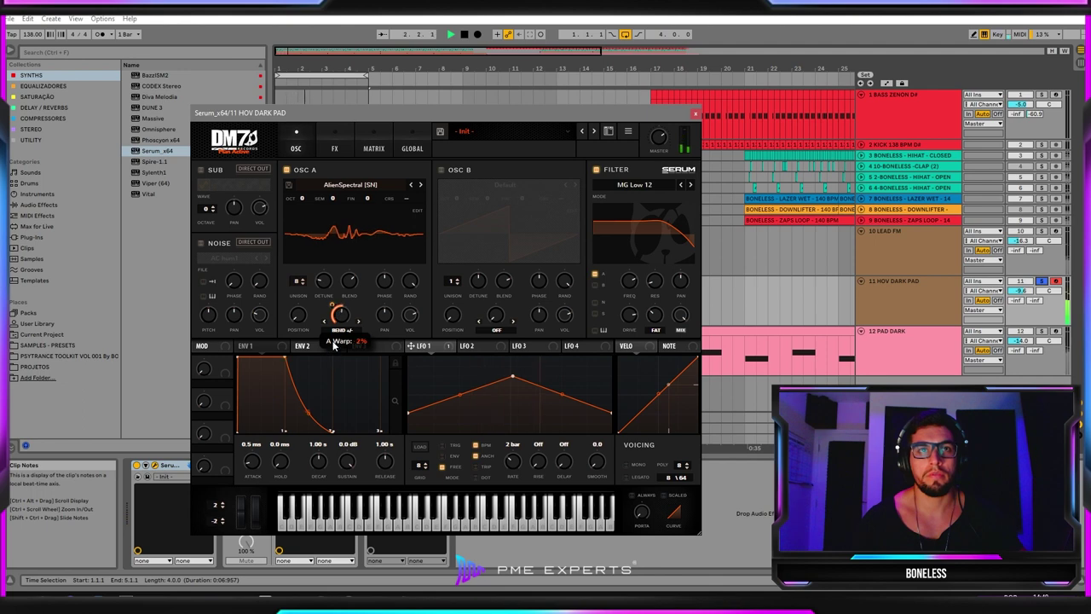
drag(637, 285, 629, 264)
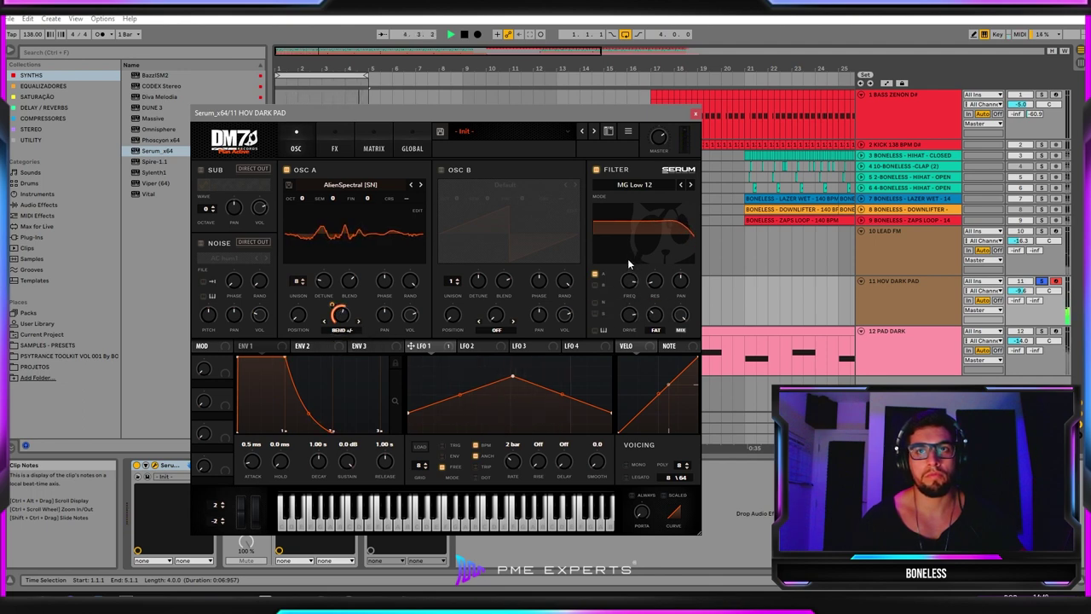
click(695, 113)
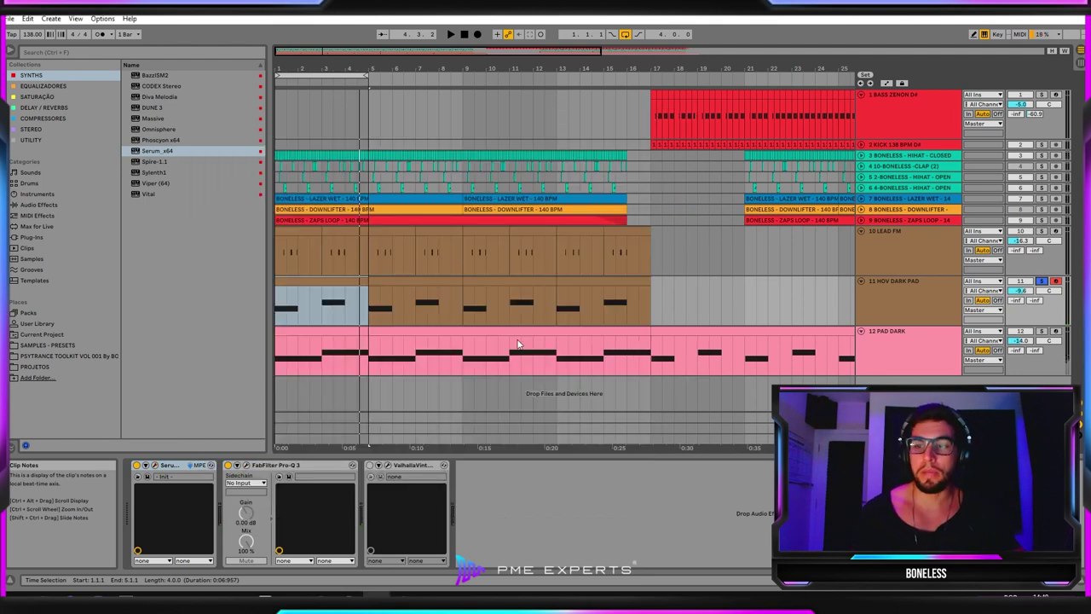
Step: Check the high cut in the pad track's FabFilter Pro-Q 3, then enable ValhallaVintageVerb and show its settings
click(246, 466)
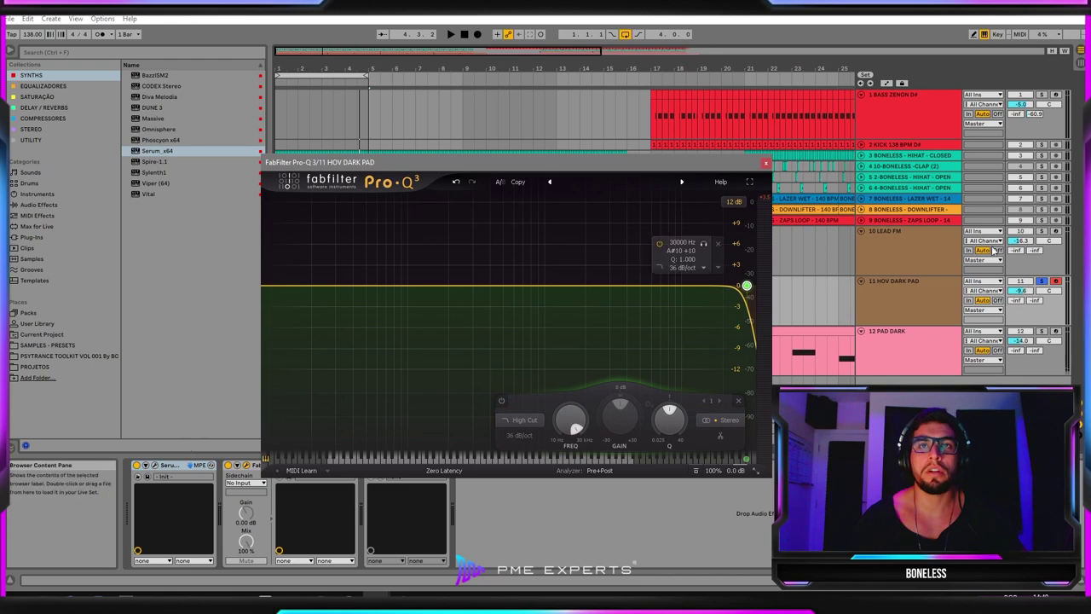
click(767, 166)
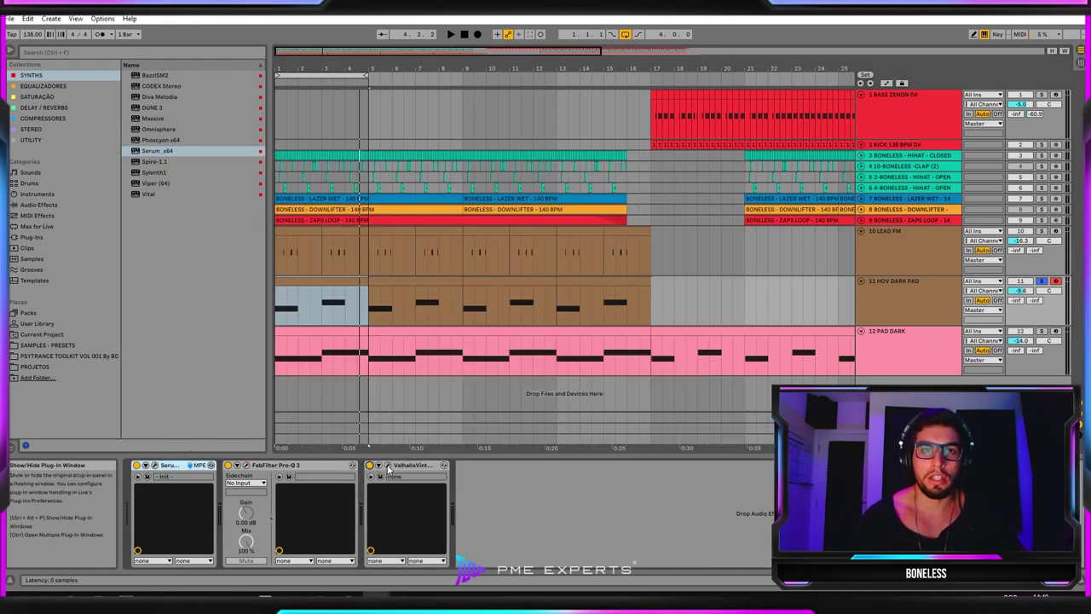
click(388, 466)
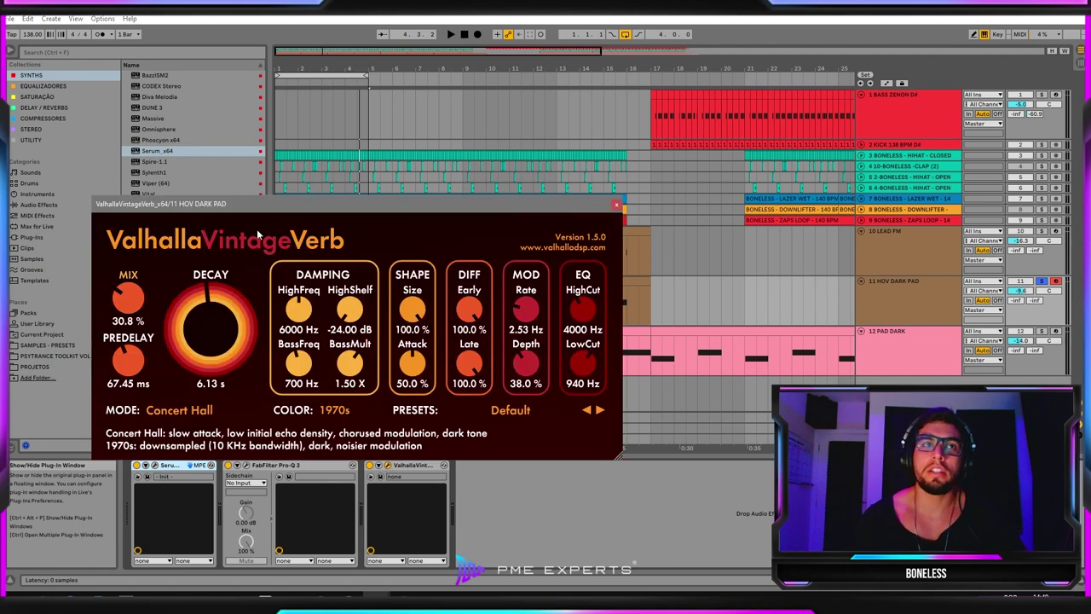
Step: Set ValhallaVintageVerb's mix to 38.4% and low cut to 980 Hz, close its window and play the pad clip
drag(255, 204, 466, 115)
mouse_move(338, 210)
mouse_down()
mouse_move(349, 166)
mouse_move(347, 198)
mouse_up()
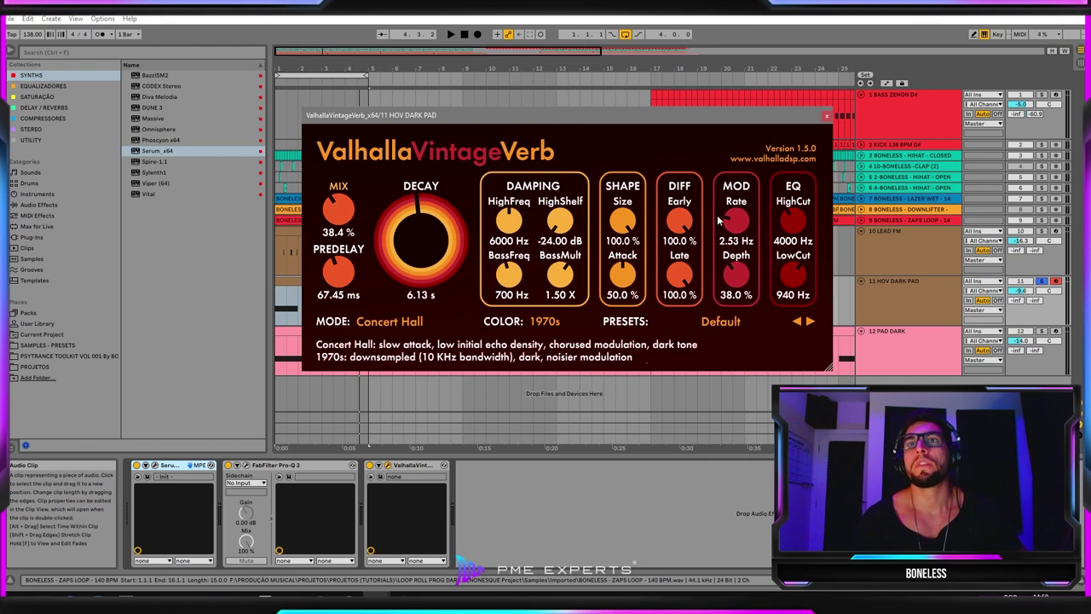
mouse_move(782, 281)
mouse_down()
mouse_move(786, 269)
mouse_move(781, 280)
mouse_up()
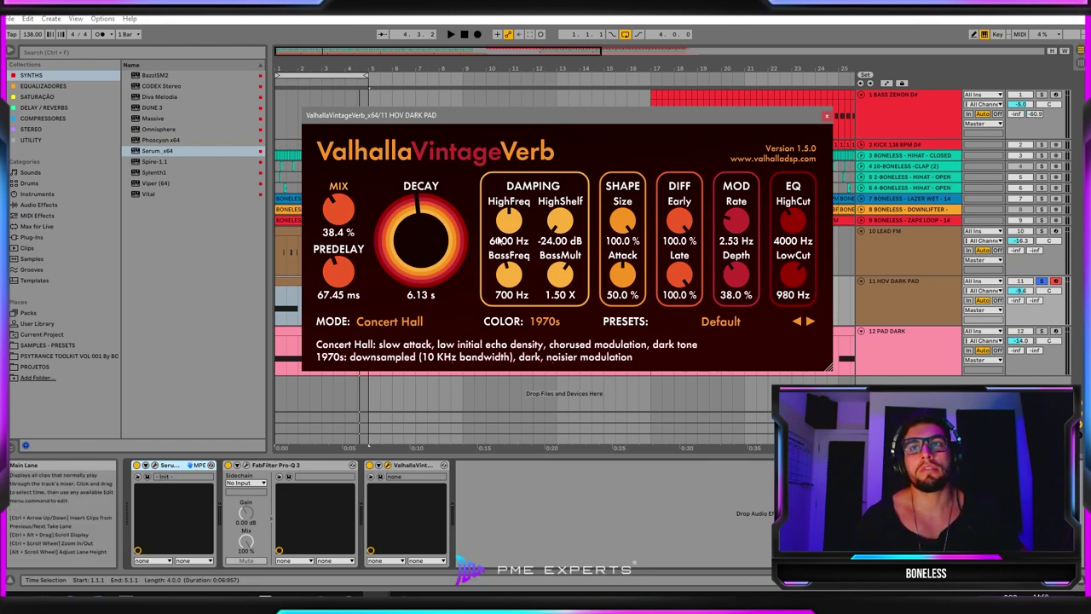
click(826, 117)
click(351, 294)
key(space)
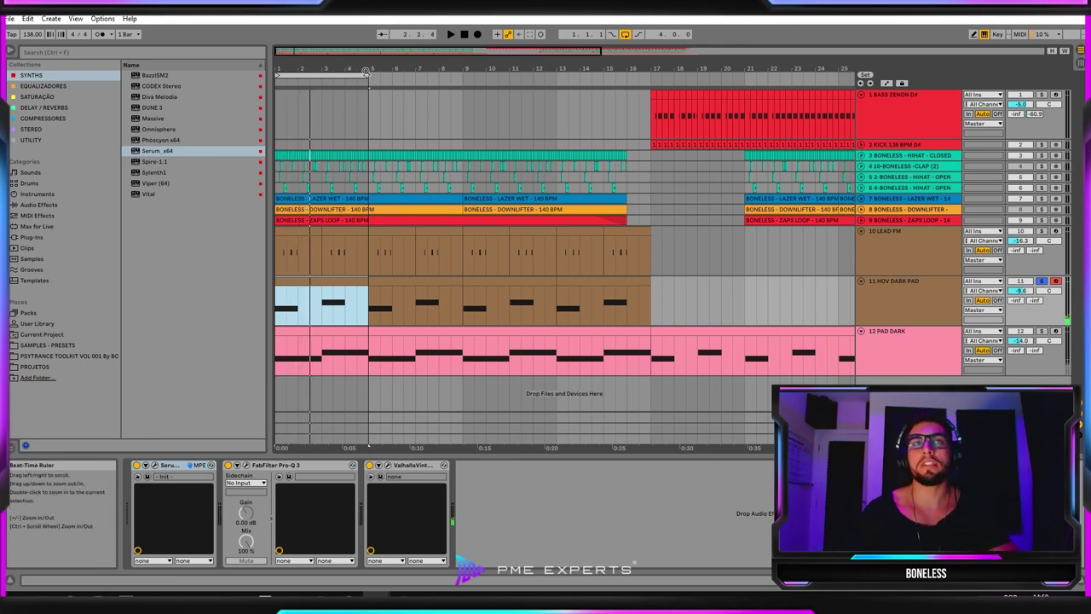
Step: Extend the loop to 16 bars, unsolo the HOV DARK PAD track and play the full arrangement from bar 1
drag(369, 72, 628, 55)
click(1042, 281)
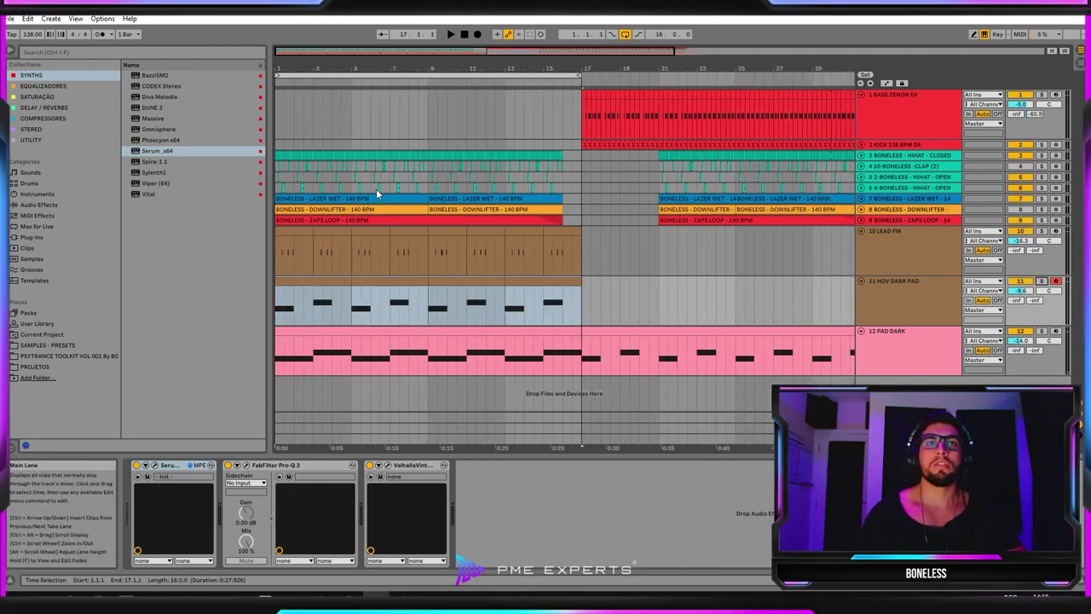
click(409, 235)
click(294, 232)
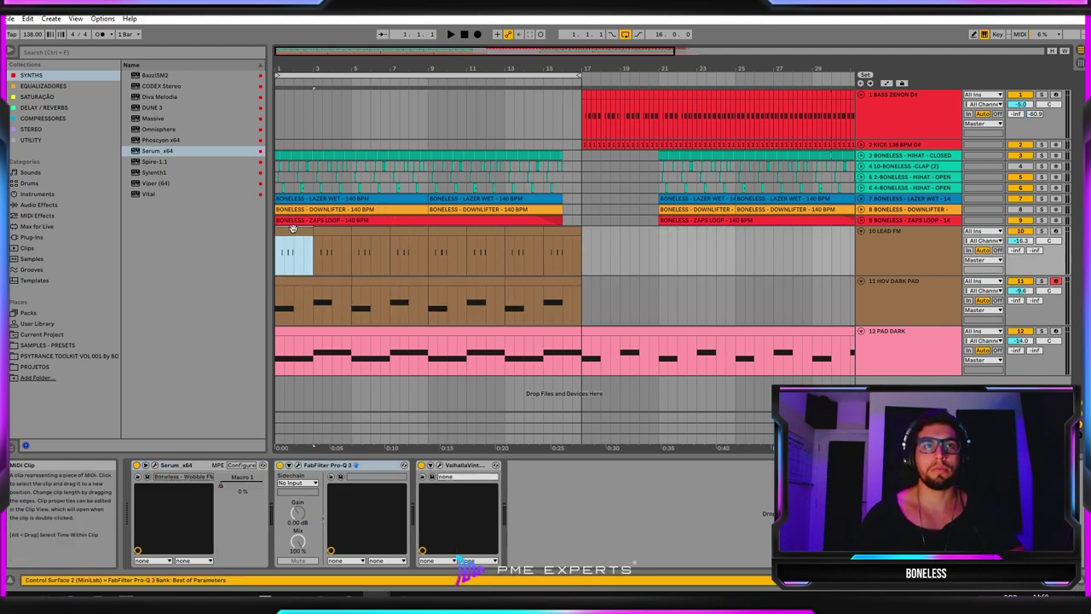
key(space)
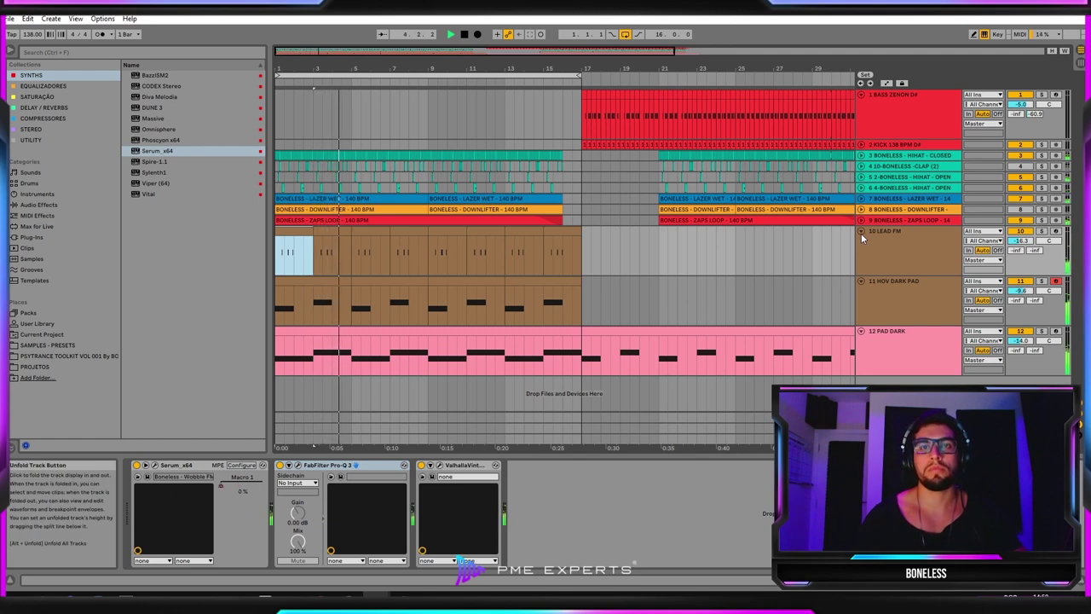
Step: Lower the filter cutoff slightly in the HOV DARK PAD track's Serum during playback and close the synth window
click(898, 287)
click(154, 466)
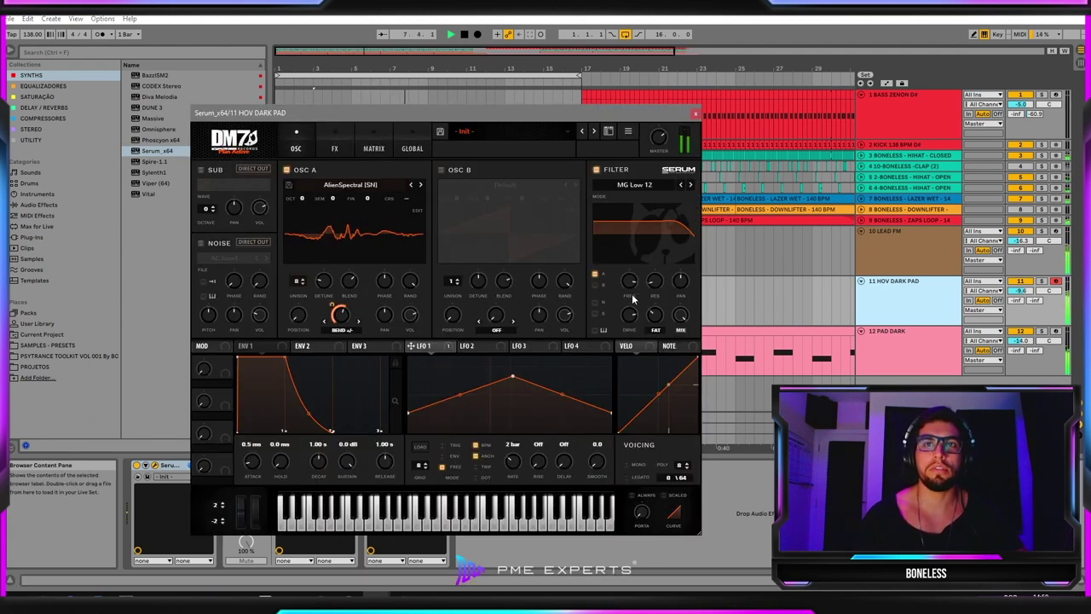
mouse_move(632, 314)
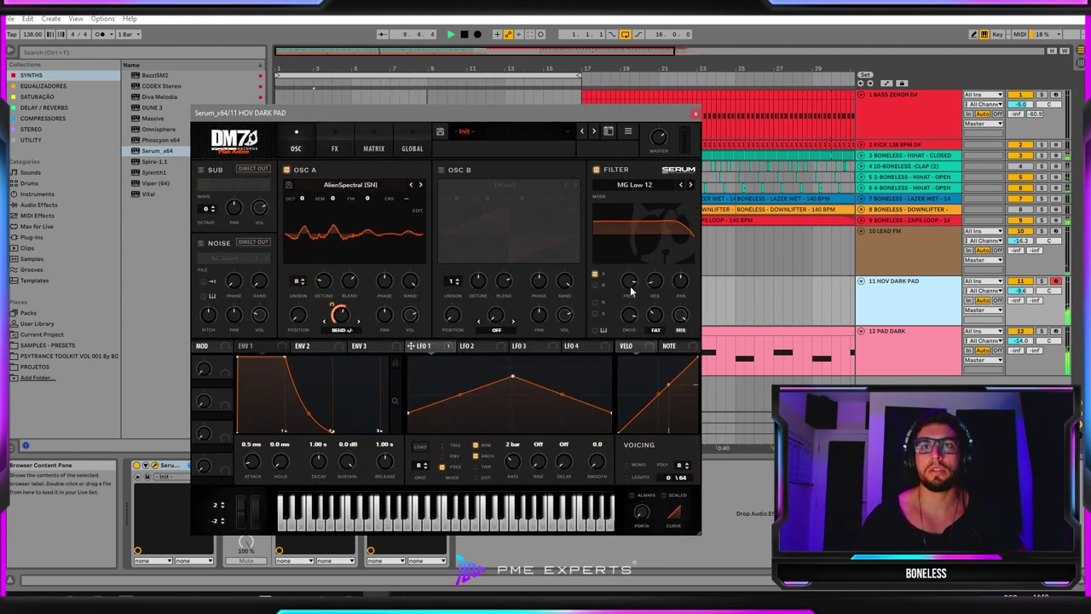
mouse_move(628, 283)
mouse_down()
mouse_move(610, 322)
mouse_move(614, 262)
mouse_move(611, 283)
mouse_up()
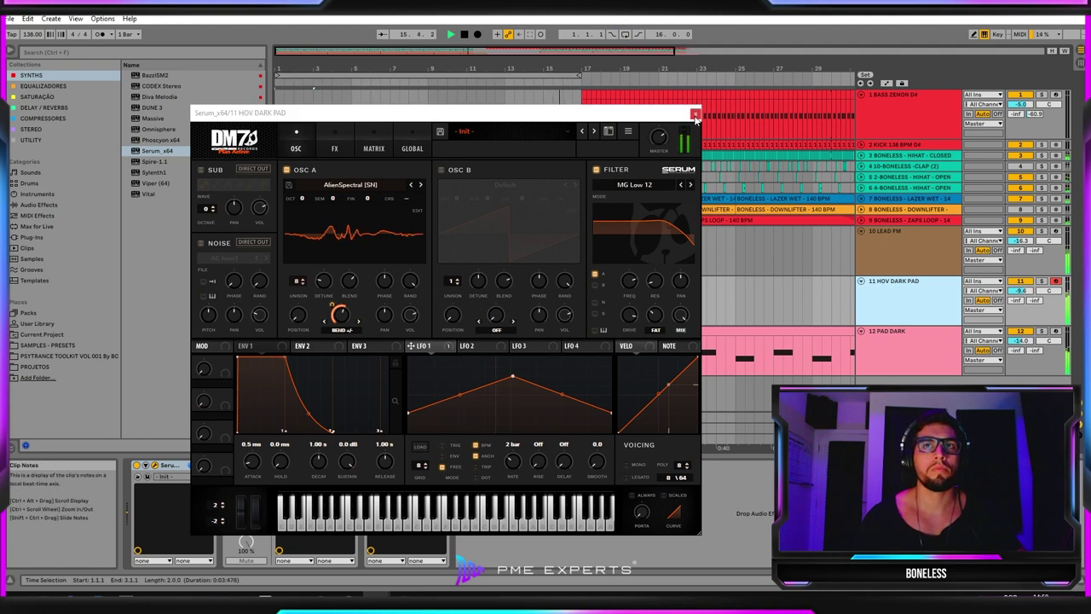
drag(660, 118, 664, 145)
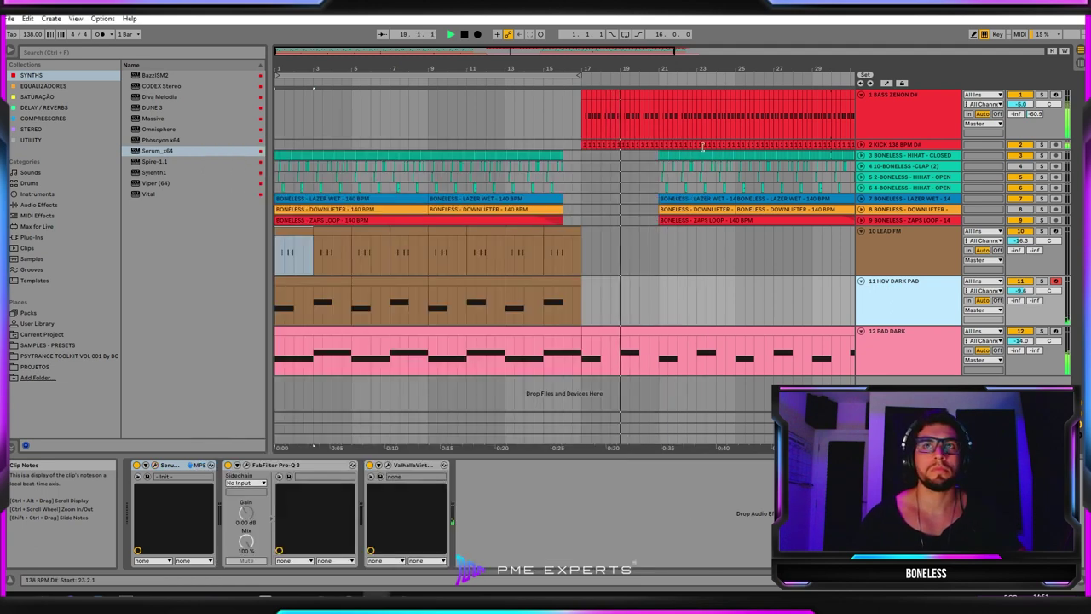
Step: Reopen Serum on the HOV DARK PAD track and stop playback
click(700, 146)
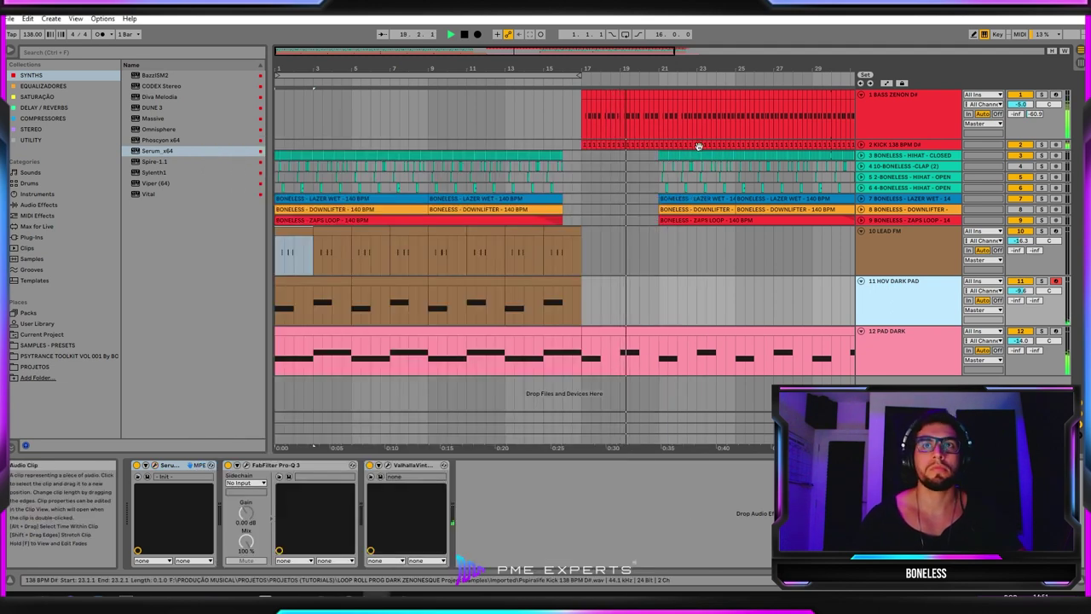
click(155, 466)
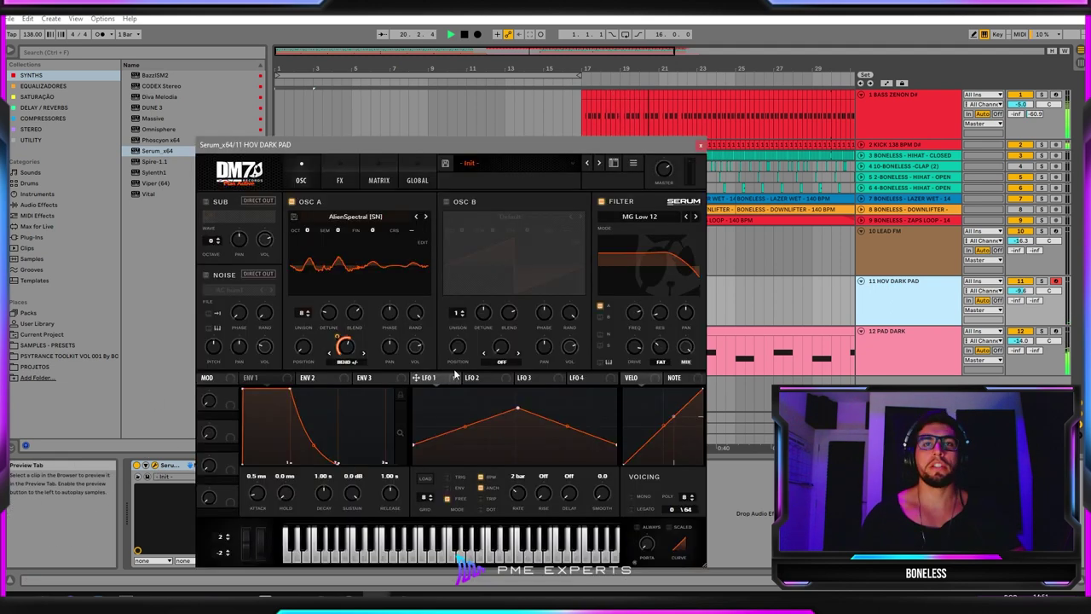
key(space)
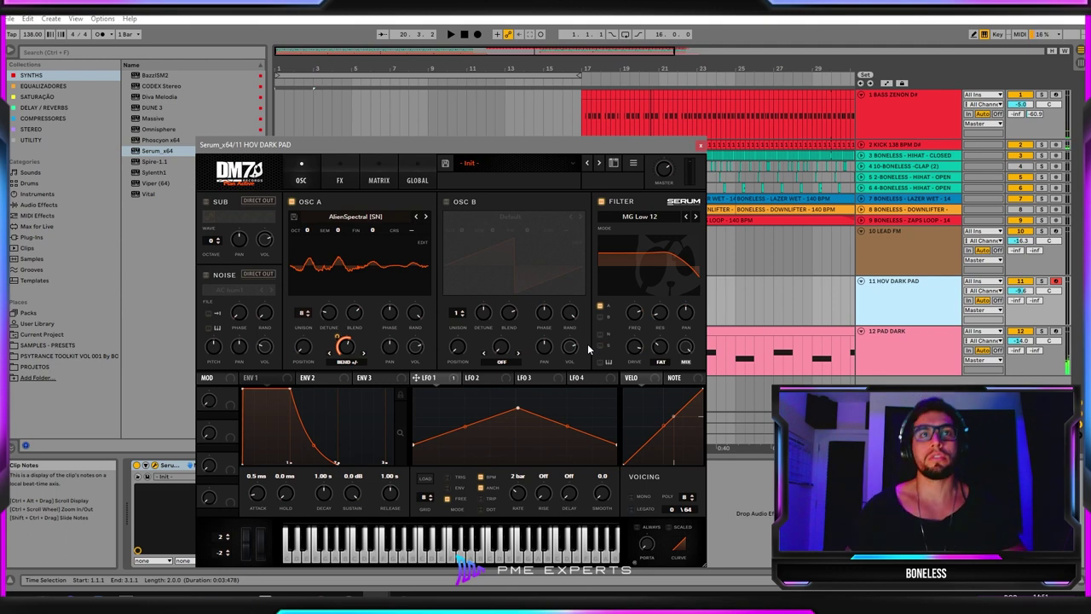